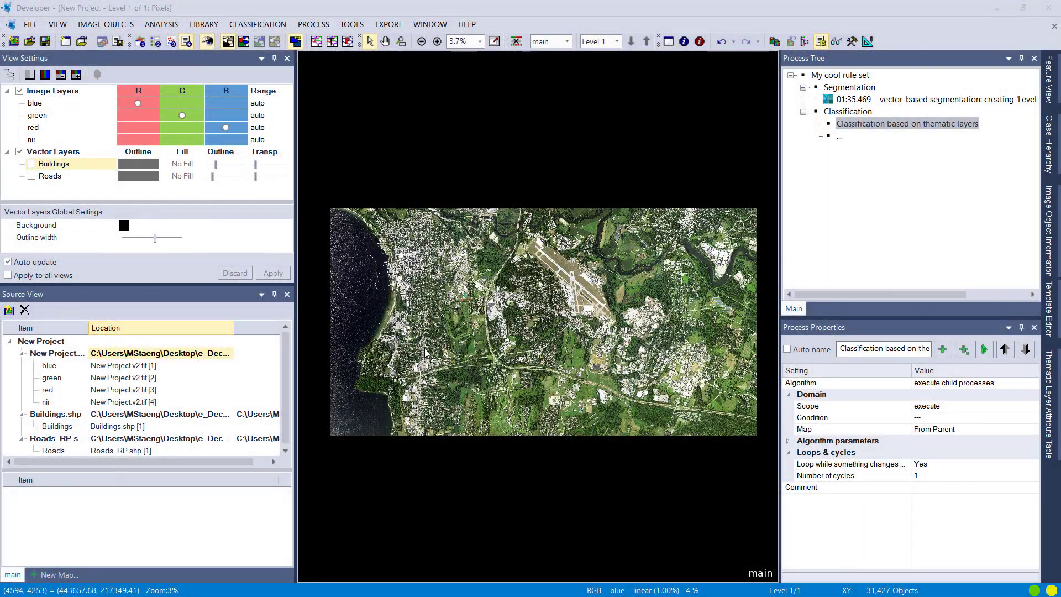
Zoom into the city and preview the Buildings footprints over the aerial image
{"action": "scroll", "coordinate": [426, 352], "scroll_direction": "up", "scroll_amount": 5}
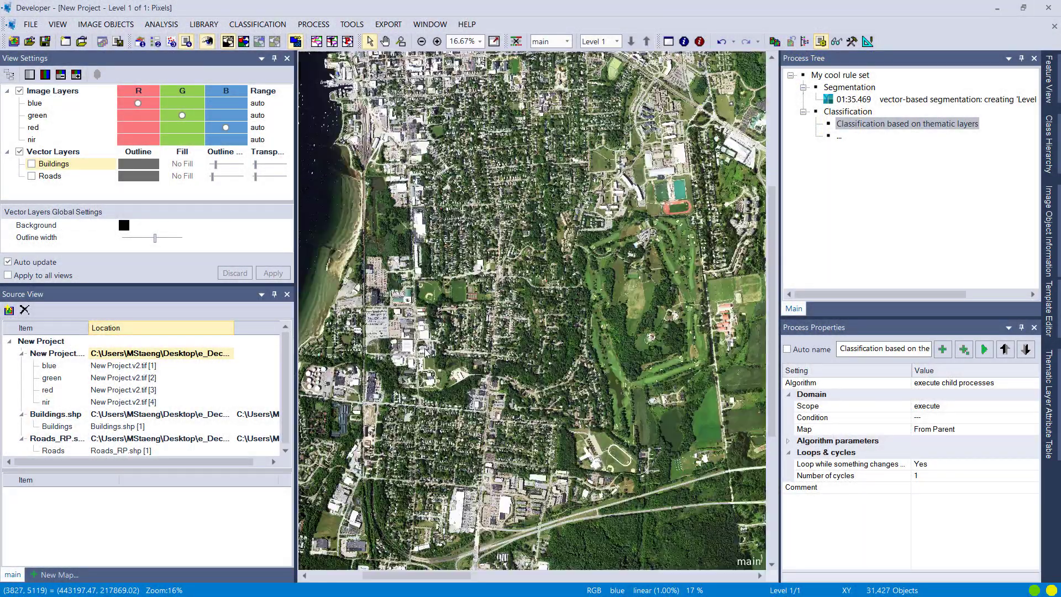
{"action": "scroll", "coordinate": [567, 472], "scroll_direction": "up", "scroll_amount": 1}
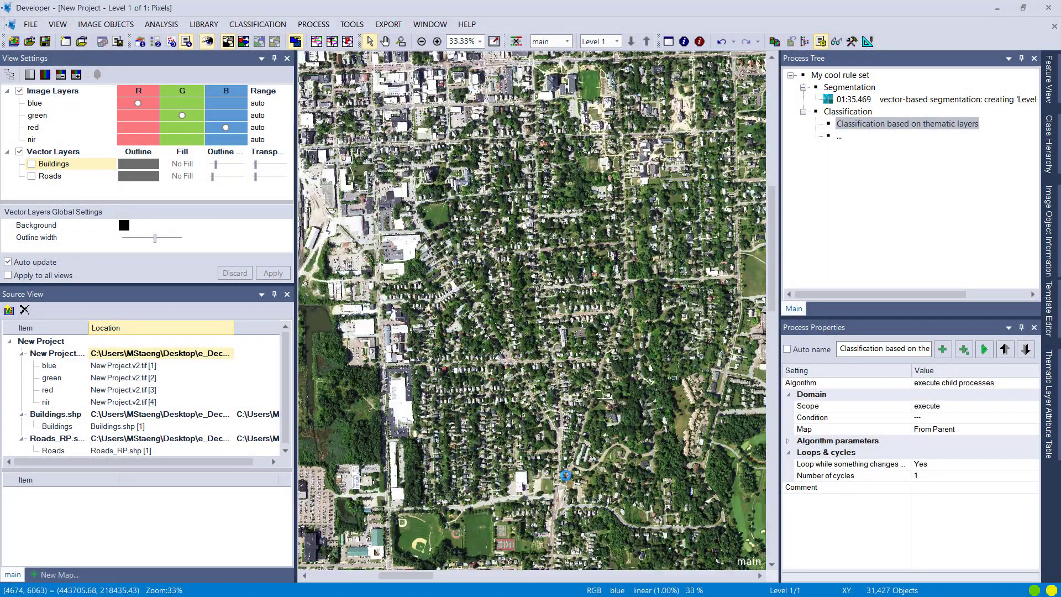
{"action": "scroll", "coordinate": [684, 531], "scroll_direction": "up", "scroll_amount": 1}
{"action": "scroll", "coordinate": [667, 468], "scroll_direction": "down", "scroll_amount": 3}
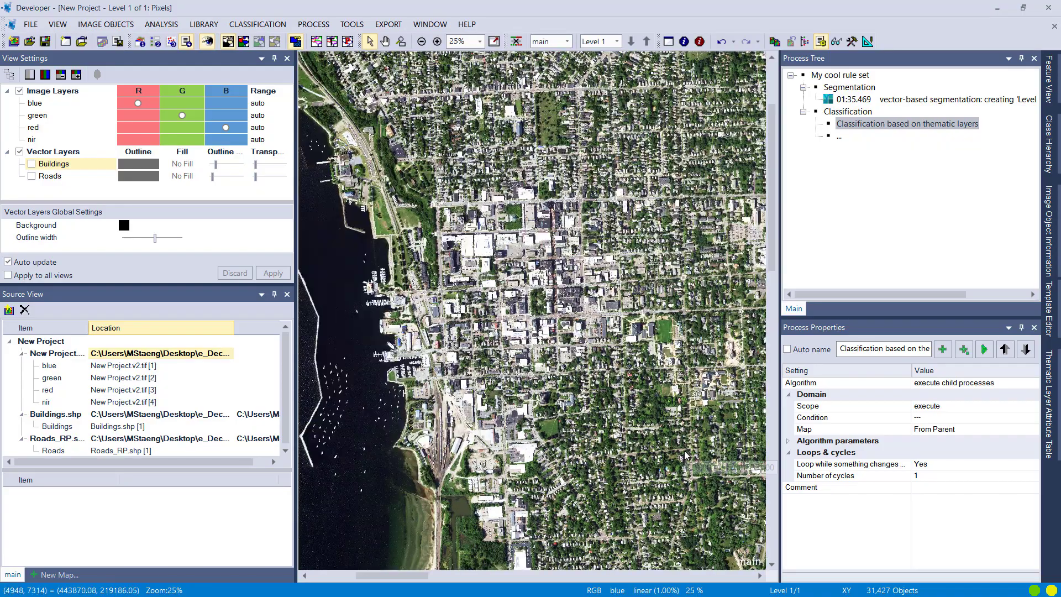
{"action": "scroll", "coordinate": [485, 400], "scroll_direction": "up", "scroll_amount": 2}
{"action": "scroll", "coordinate": [486, 399], "scroll_direction": "down", "scroll_amount": 3}
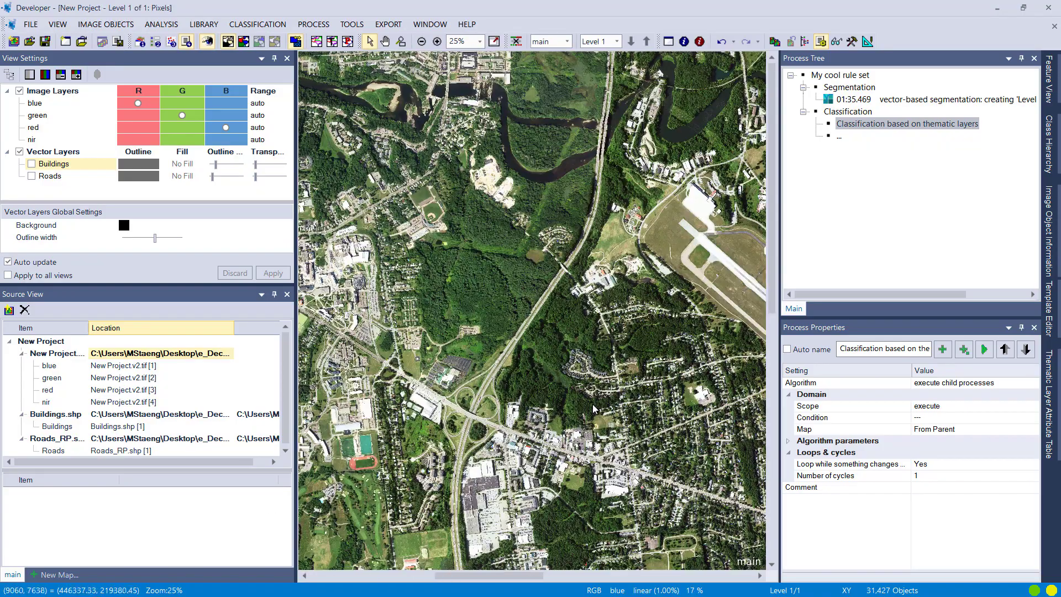
{"action": "scroll", "coordinate": [679, 405], "scroll_direction": "up", "scroll_amount": 2}
{"action": "scroll", "coordinate": [678, 405], "scroll_direction": "down", "scroll_amount": 2}
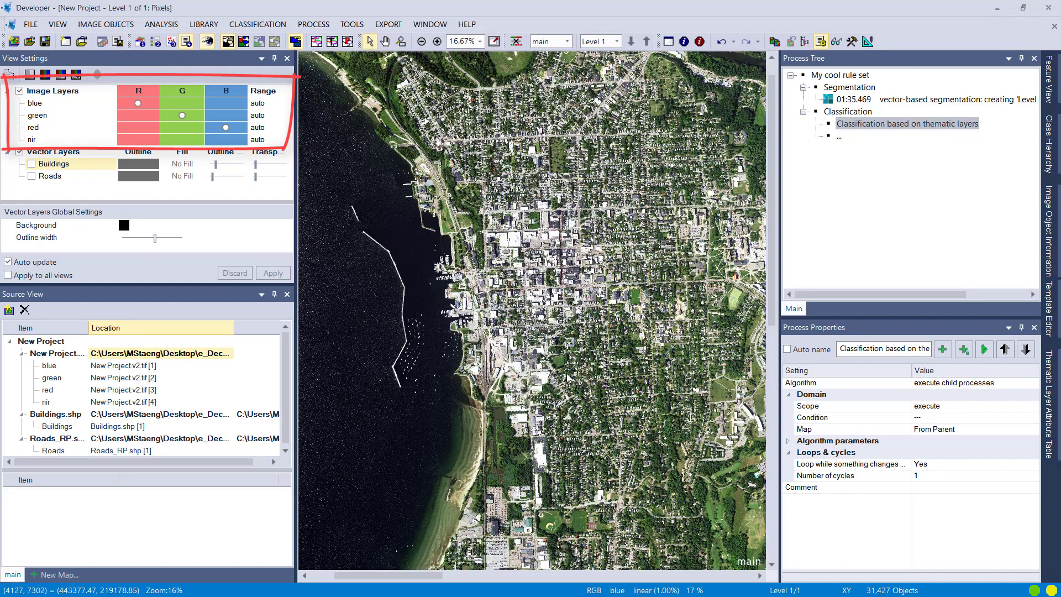
{"action": "scroll", "coordinate": [414, 288], "scroll_direction": "up", "scroll_amount": 2}
{"action": "scroll", "coordinate": [415, 289], "scroll_direction": "up", "scroll_amount": 1}
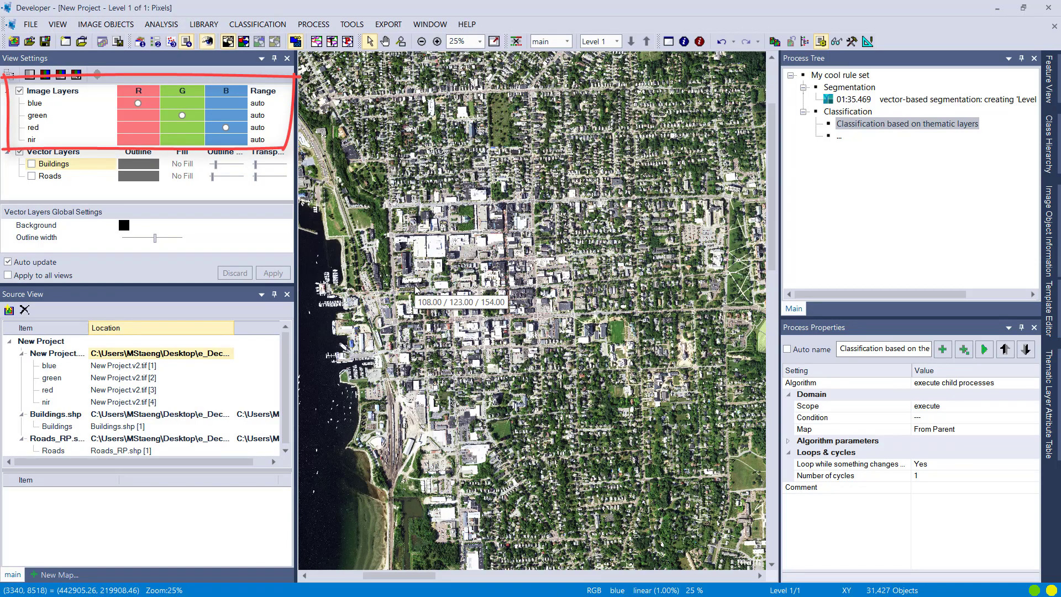
{"action": "left_click", "coordinate": [32, 164]}
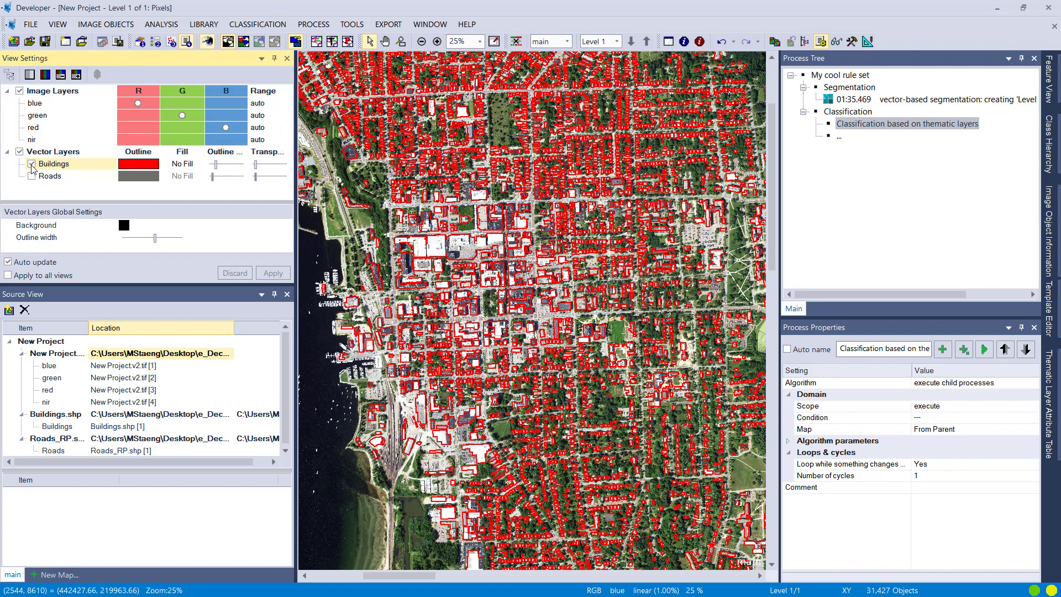
{"action": "left_click", "coordinate": [31, 164]}
Preview Roads with Buildings, hide both vector layers, and display the image object outlines
{"action": "left_click", "coordinate": [30, 176]}
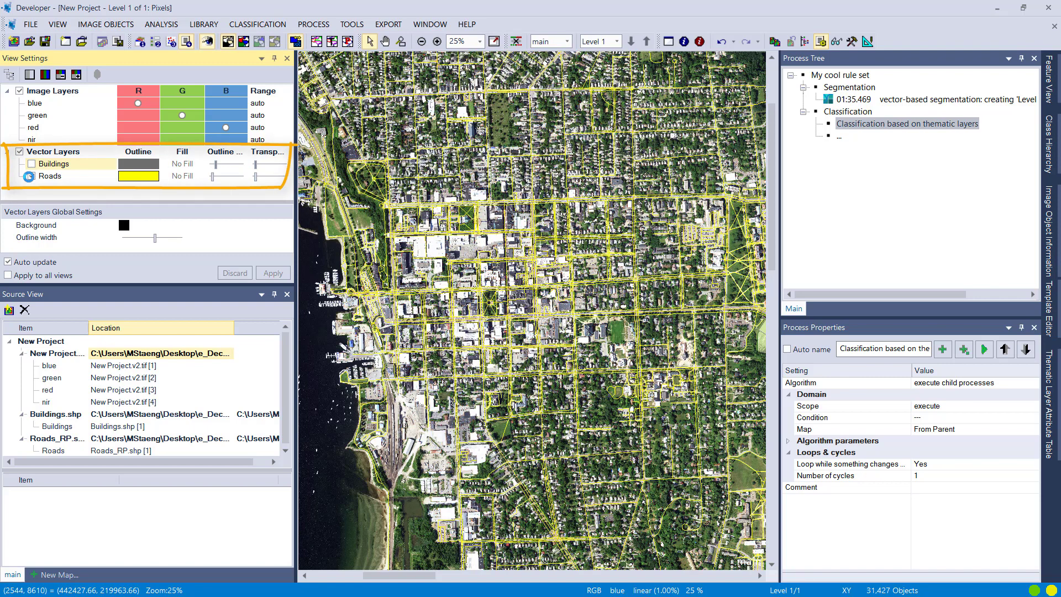
{"action": "left_click", "coordinate": [32, 164]}
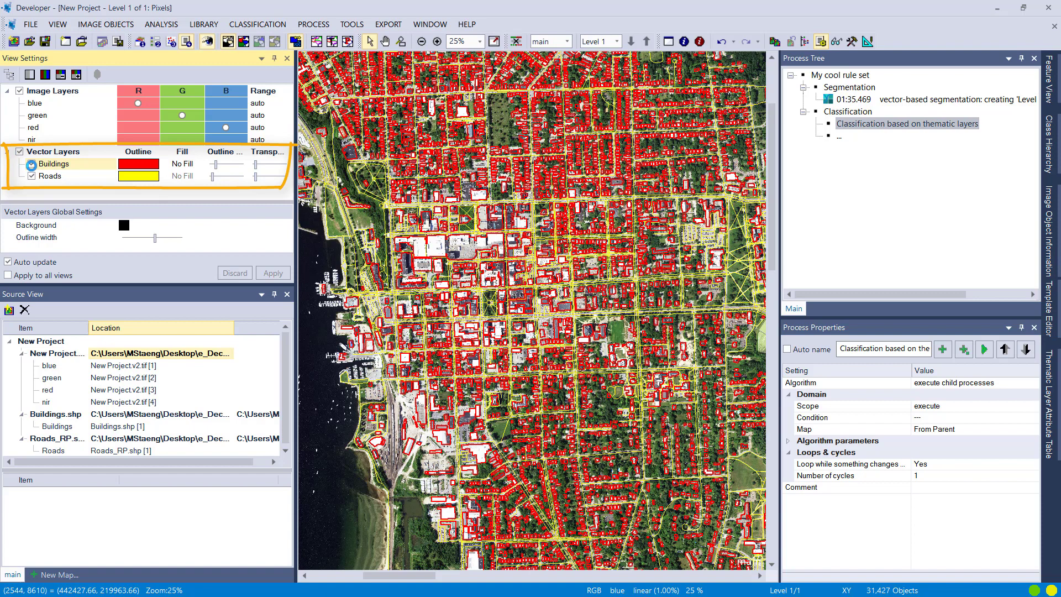
{"action": "left_click", "coordinate": [31, 164]}
{"action": "left_click", "coordinate": [32, 176]}
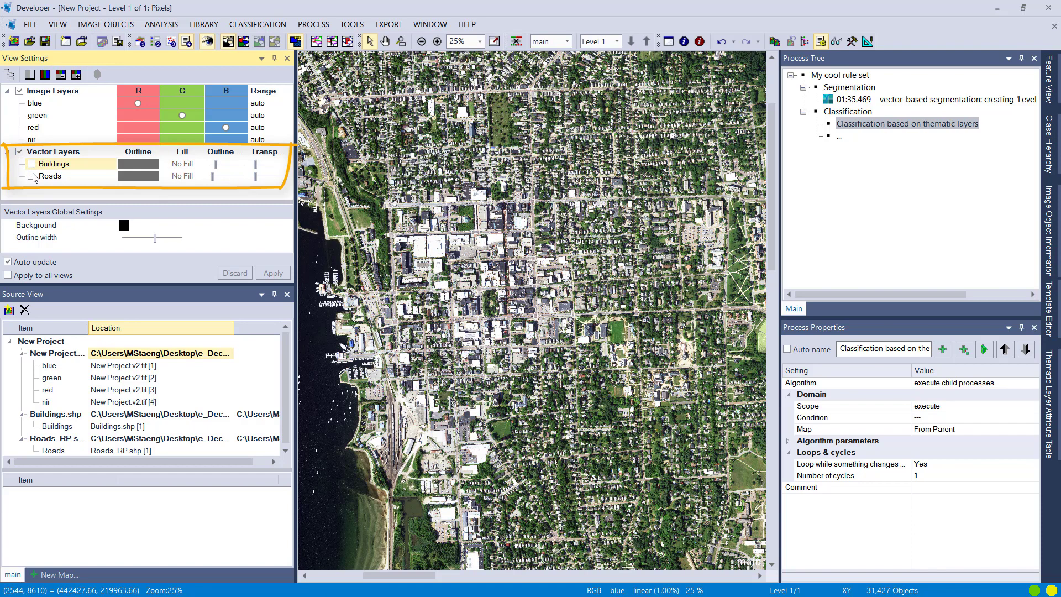
{"action": "left_click", "coordinate": [316, 41]}
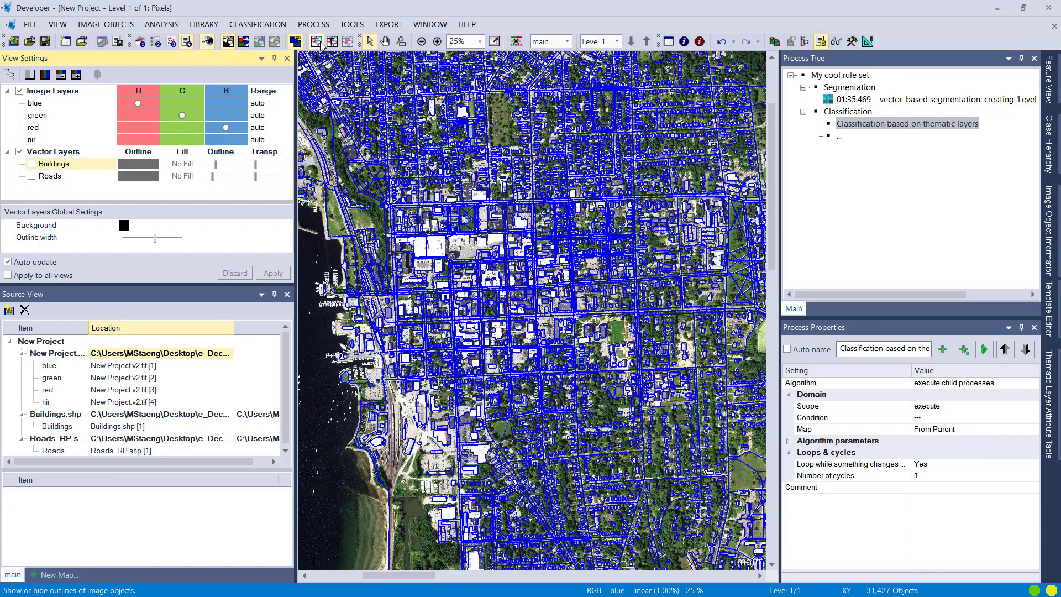
{"action": "scroll", "coordinate": [430, 252], "scroll_direction": "up", "scroll_amount": 1}
{"action": "left_click", "coordinate": [431, 252]}
{"action": "scroll", "coordinate": [430, 252], "scroll_direction": "up", "scroll_amount": 3}
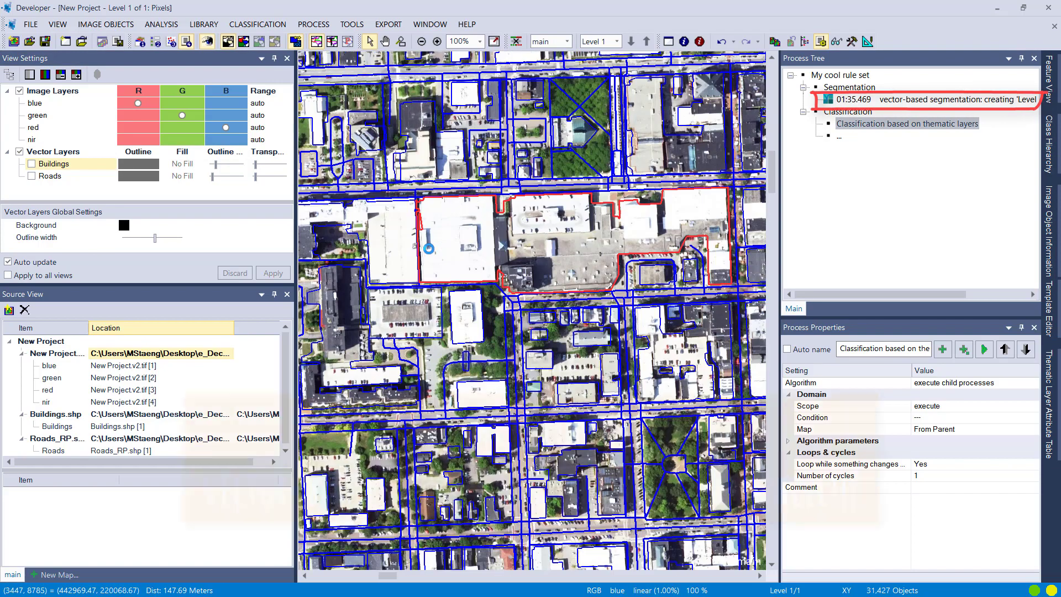
{"action": "left_click", "coordinate": [466, 318]}
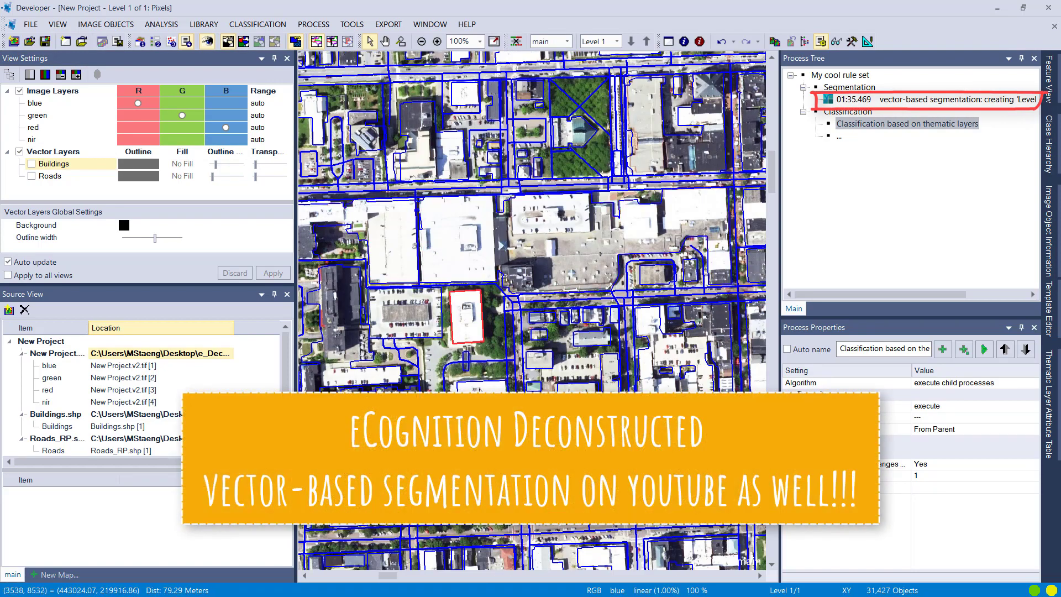
{"action": "scroll", "coordinate": [470, 265], "scroll_direction": "up", "scroll_amount": 5}
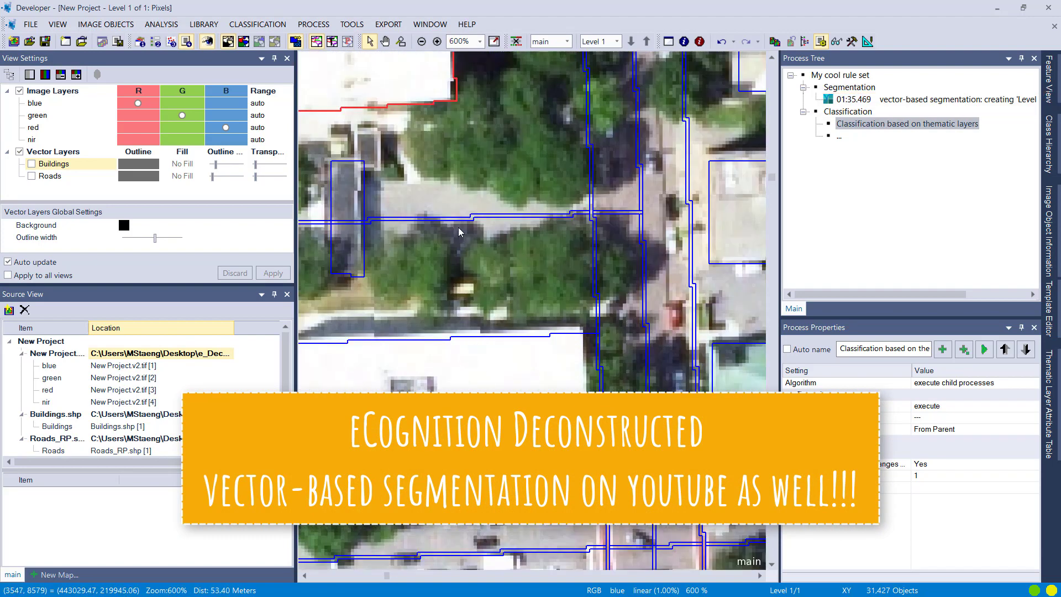
{"action": "left_click", "coordinate": [596, 212]}
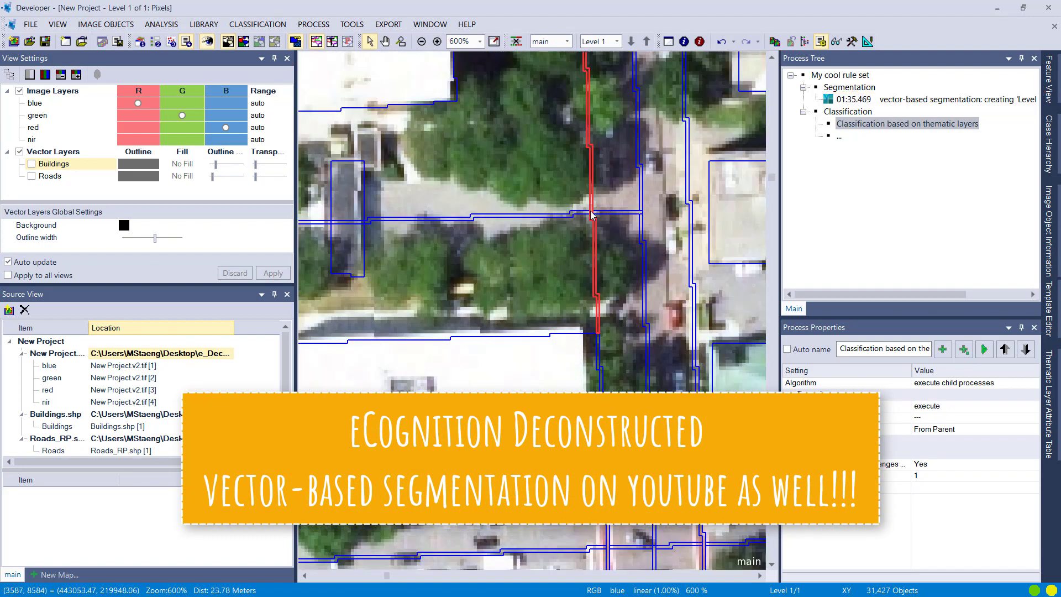
{"action": "scroll", "coordinate": [586, 232], "scroll_direction": "down", "scroll_amount": 2}
{"action": "scroll", "coordinate": [579, 247], "scroll_direction": "down", "scroll_amount": 6}
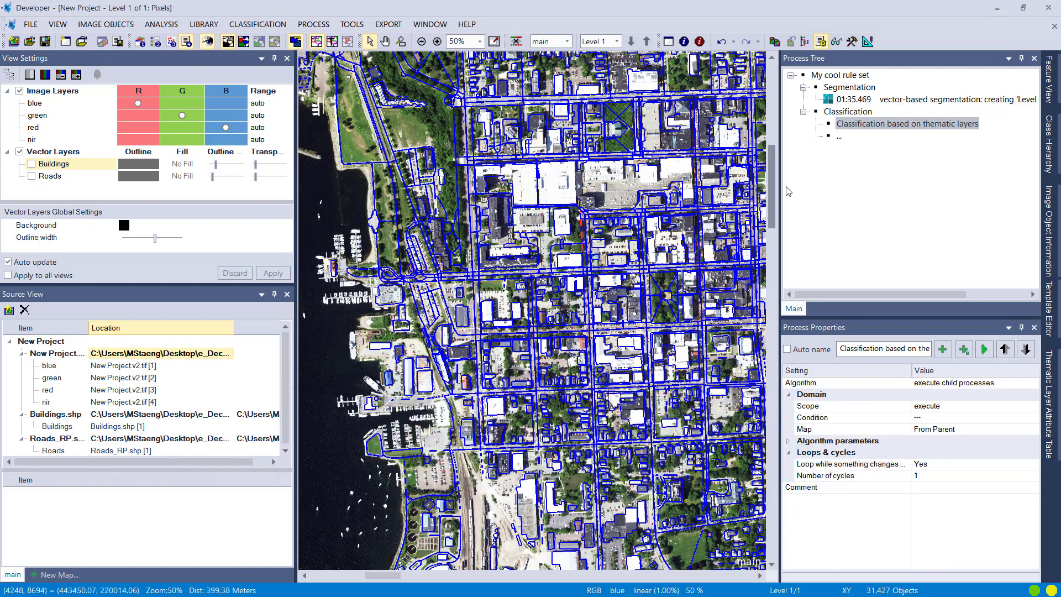
Insert a child process under classification using the 'assign class by thematic layer' algorithm
{"action": "right_click", "coordinate": [865, 130]}
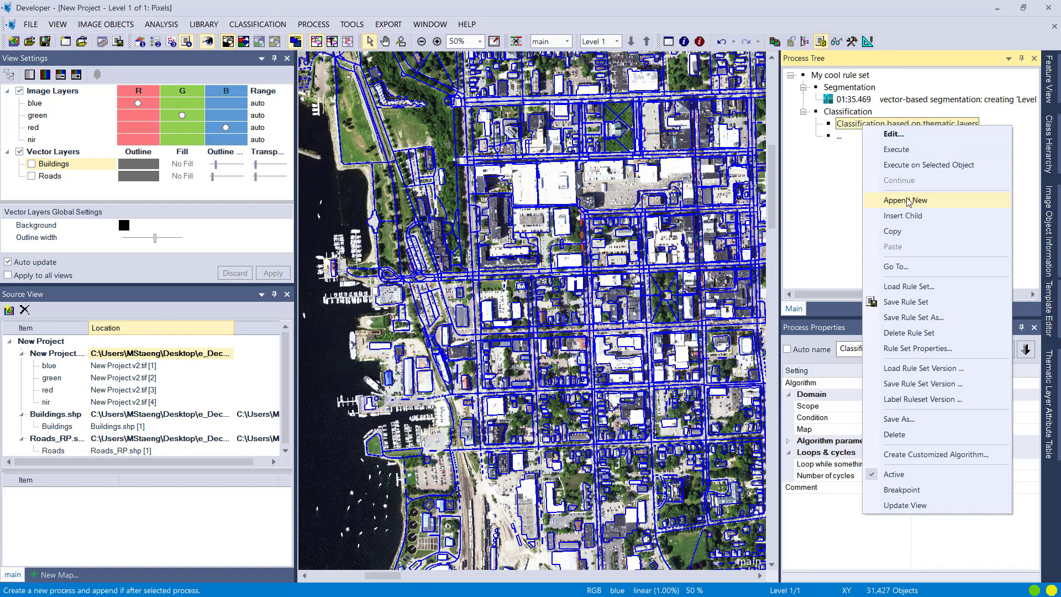
{"action": "left_click", "coordinate": [907, 216]}
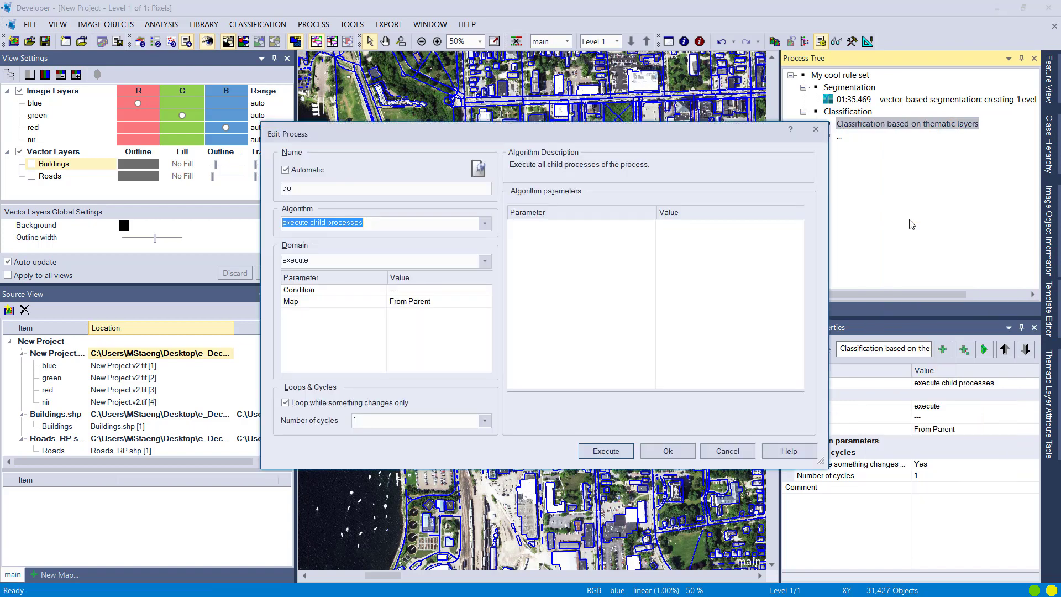
{"action": "type", "text": "assign class"}
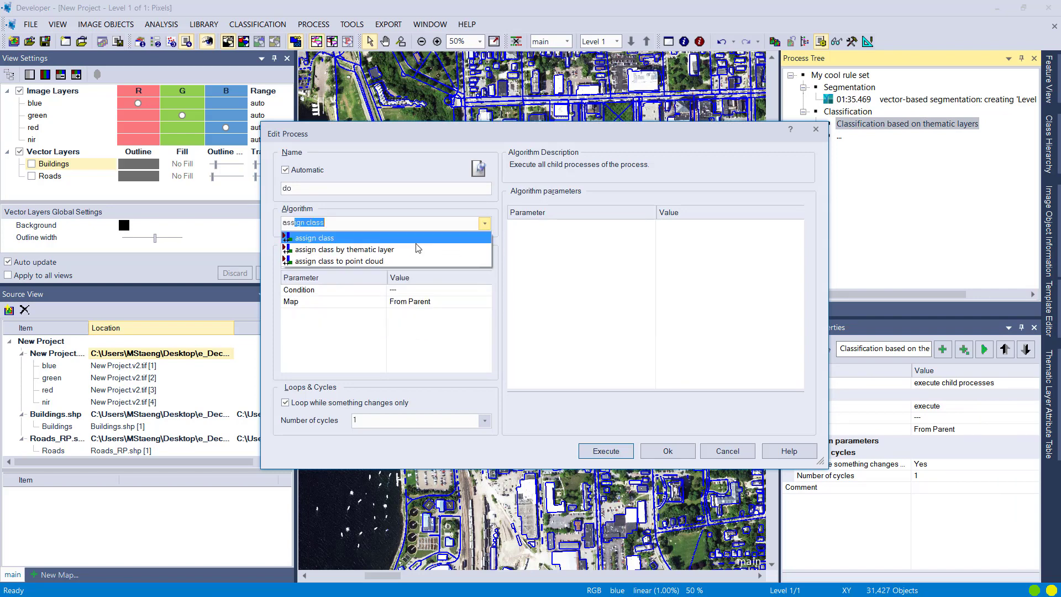
{"action": "left_click", "coordinate": [451, 260]}
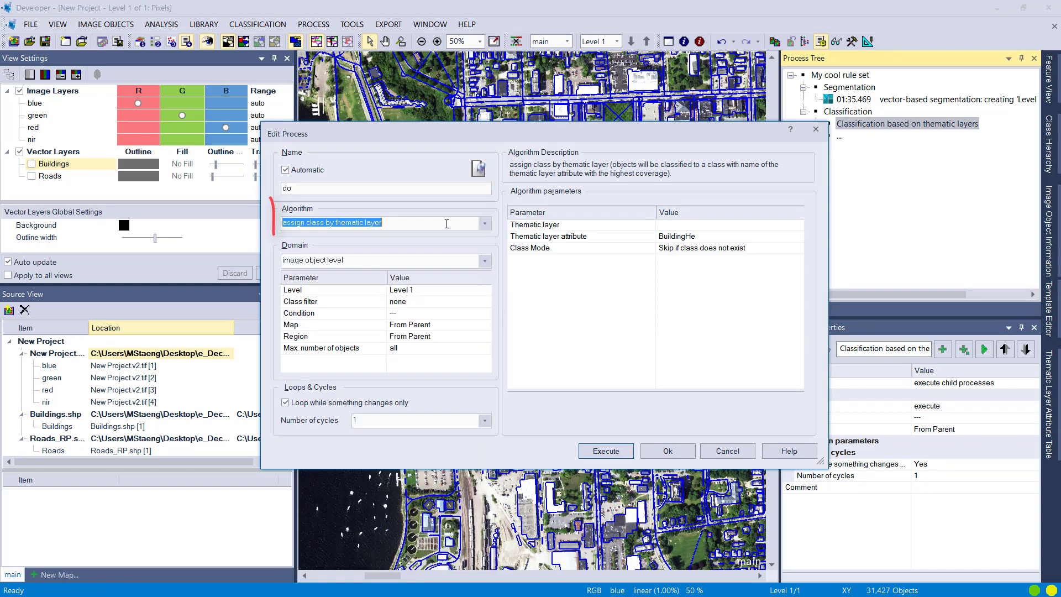
{"action": "key", "text": "End"}
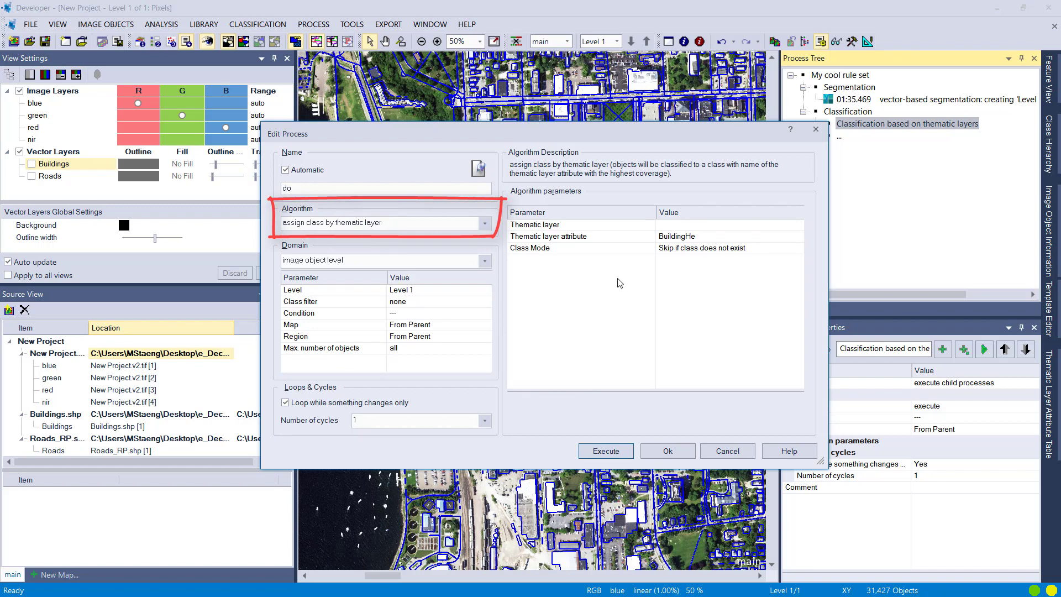
Set the process's thematic layer to Buildings and save it to the rule set
{"action": "left_click", "coordinate": [795, 224]}
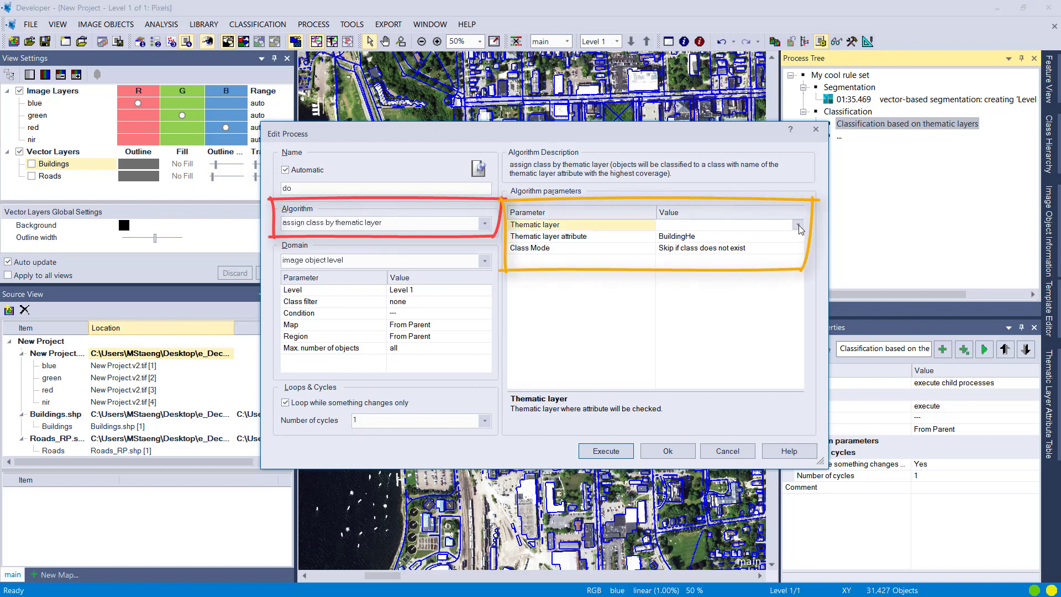
{"action": "left_click", "coordinate": [798, 224]}
{"action": "left_click", "coordinate": [767, 237]}
{"action": "left_click", "coordinate": [779, 287]}
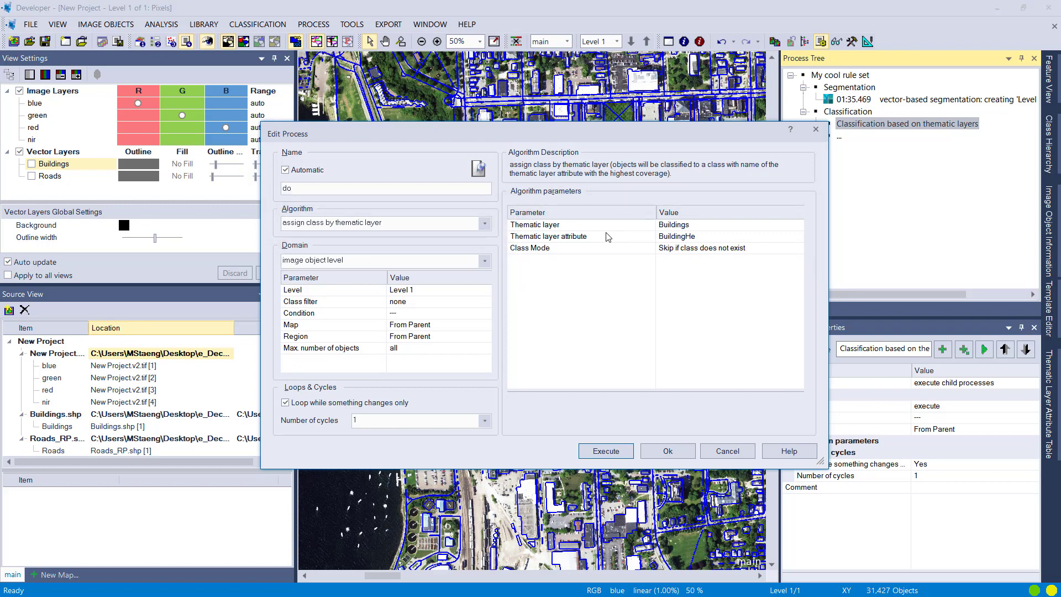
{"action": "left_click", "coordinate": [666, 451]}
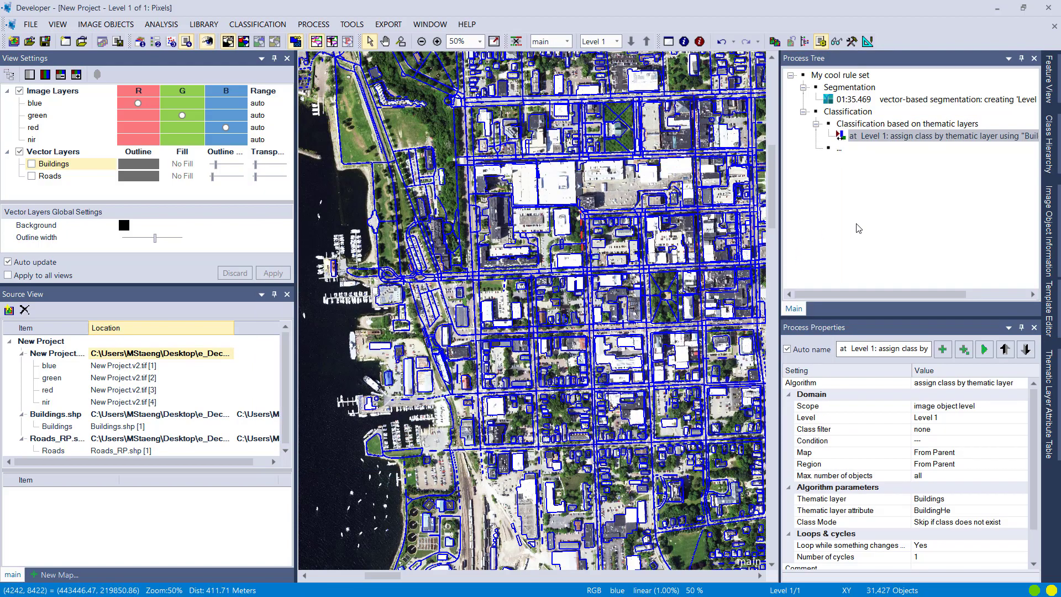
Show the Thematic Layer Attribute Table pane and resize the panes so the image stays visible
{"action": "right_click", "coordinate": [901, 49]}
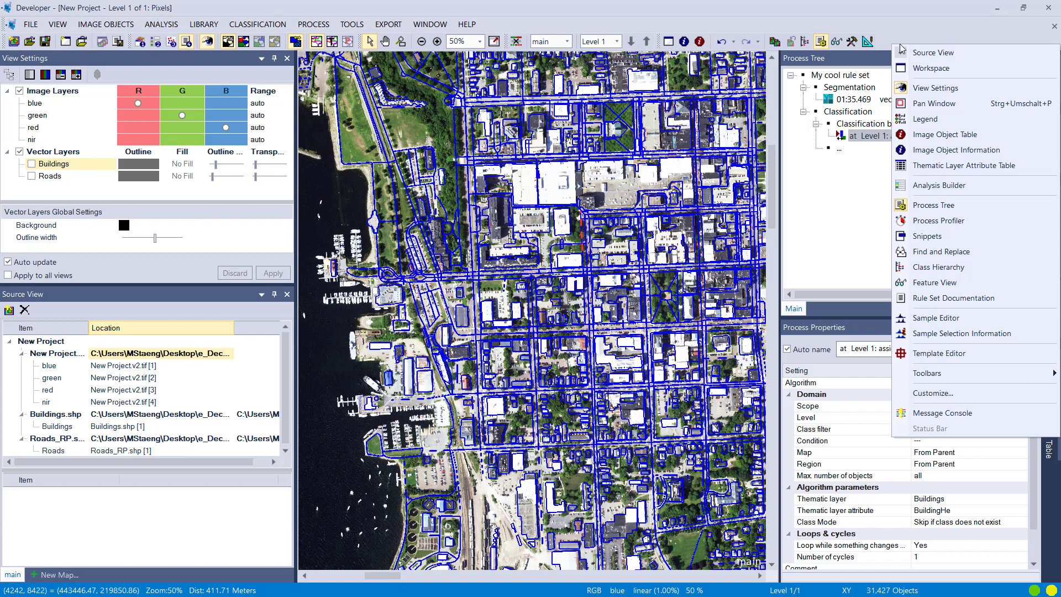
{"action": "left_click", "coordinate": [933, 166]}
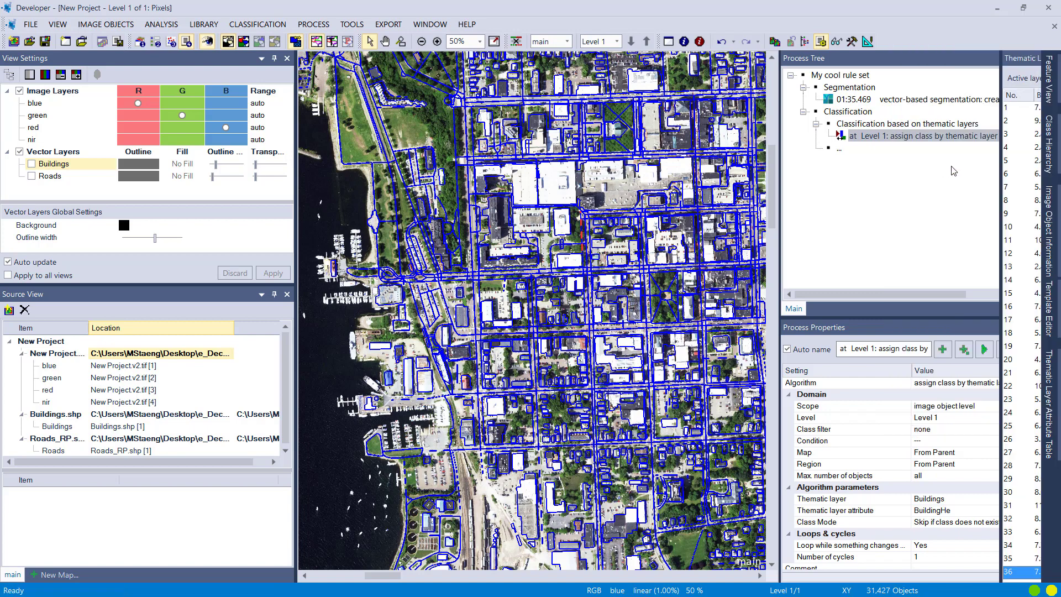
{"action": "left_click", "coordinate": [1000, 171]}
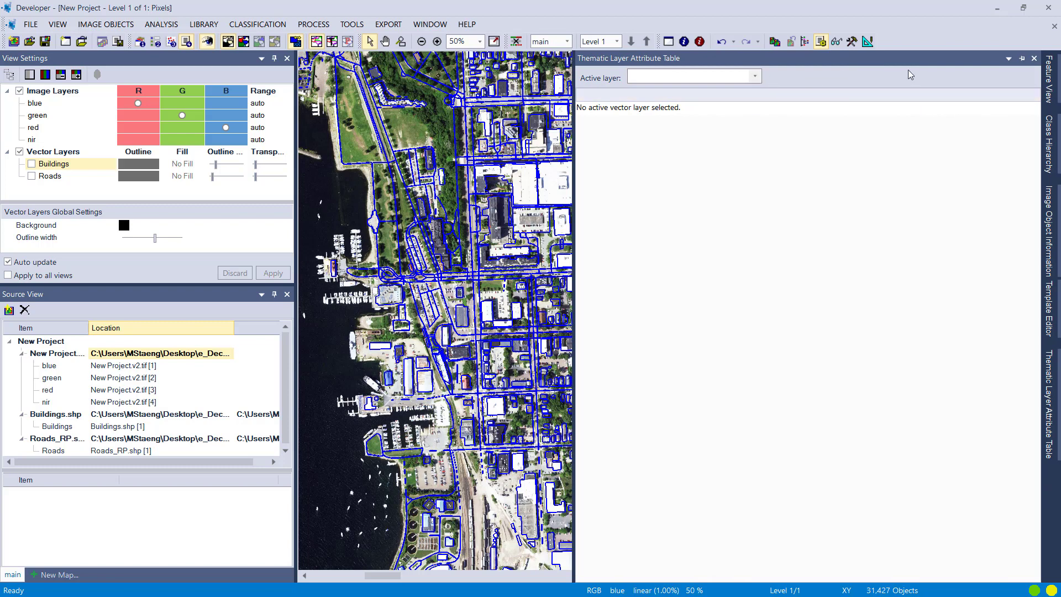
{"action": "left_click", "coordinate": [1020, 58]}
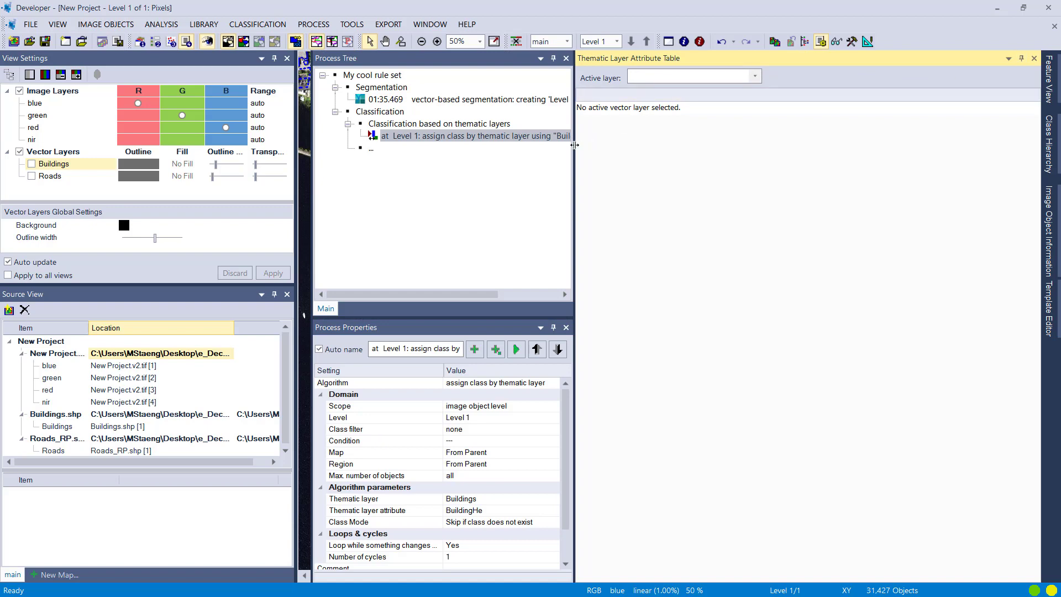
{"action": "left_click_drag", "start_coordinate": [574, 145], "coordinate": [823, 174]}
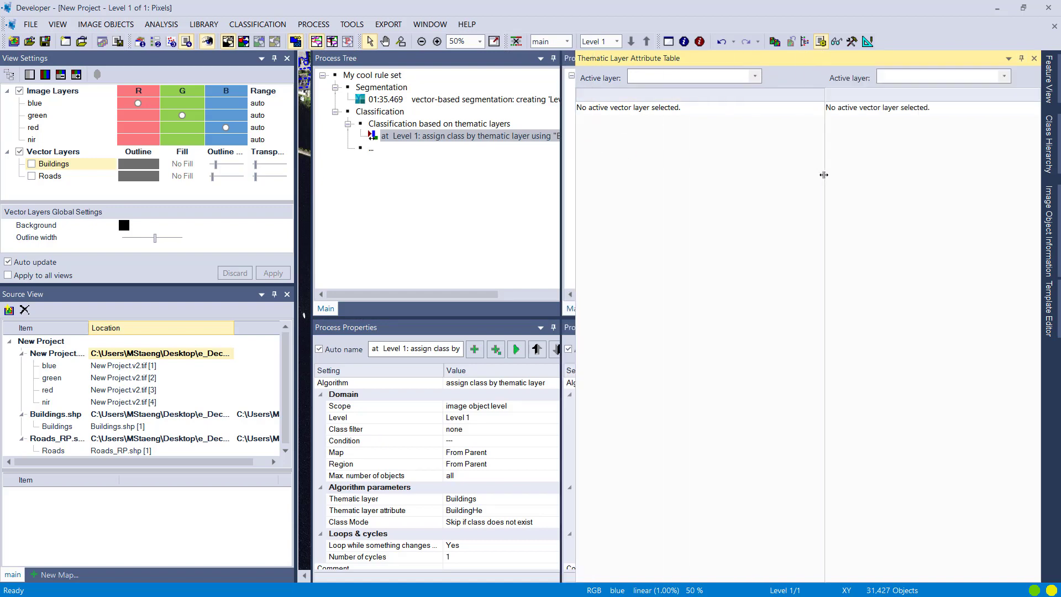
Display the Buildings layer, review its Height_cla values, and auto-hide the attribute table
{"action": "left_click", "coordinate": [40, 164]}
{"action": "left_click", "coordinate": [32, 164]}
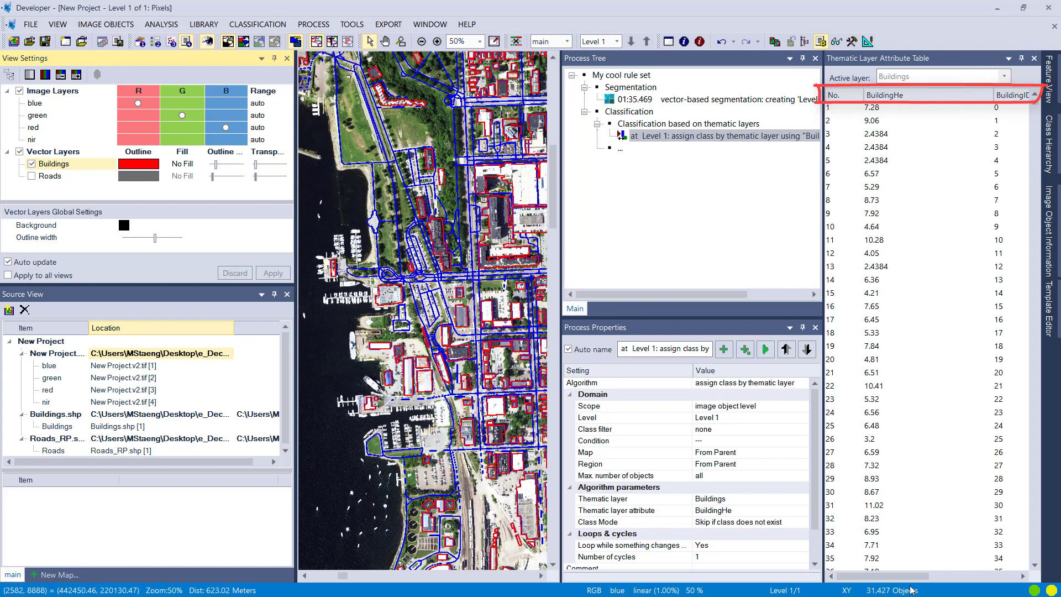
{"action": "left_click_drag", "start_coordinate": [904, 583], "coordinate": [987, 583]}
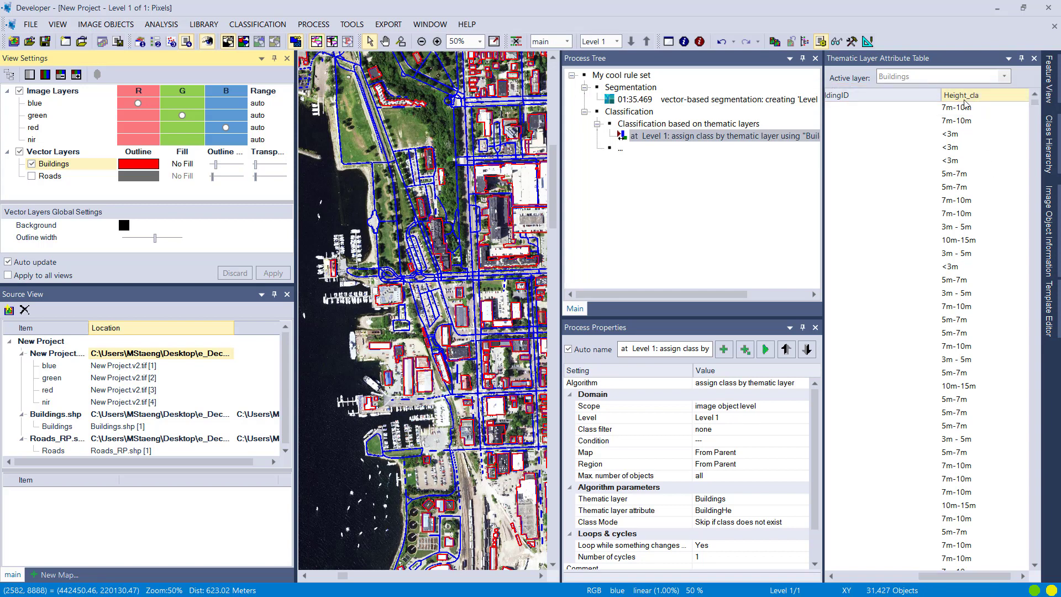
{"action": "left_click", "coordinate": [1022, 59]}
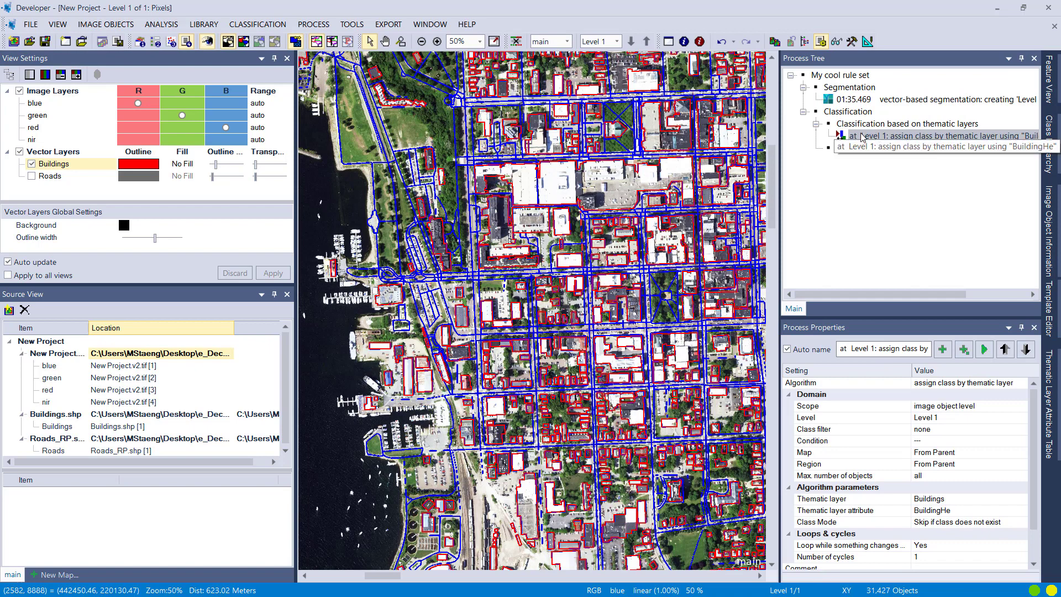
Change the assign-class process's thematic layer attribute to Height_cla and show the Class Hierarchy
{"action": "right_click", "coordinate": [860, 139]}
{"action": "left_click", "coordinate": [871, 145]}
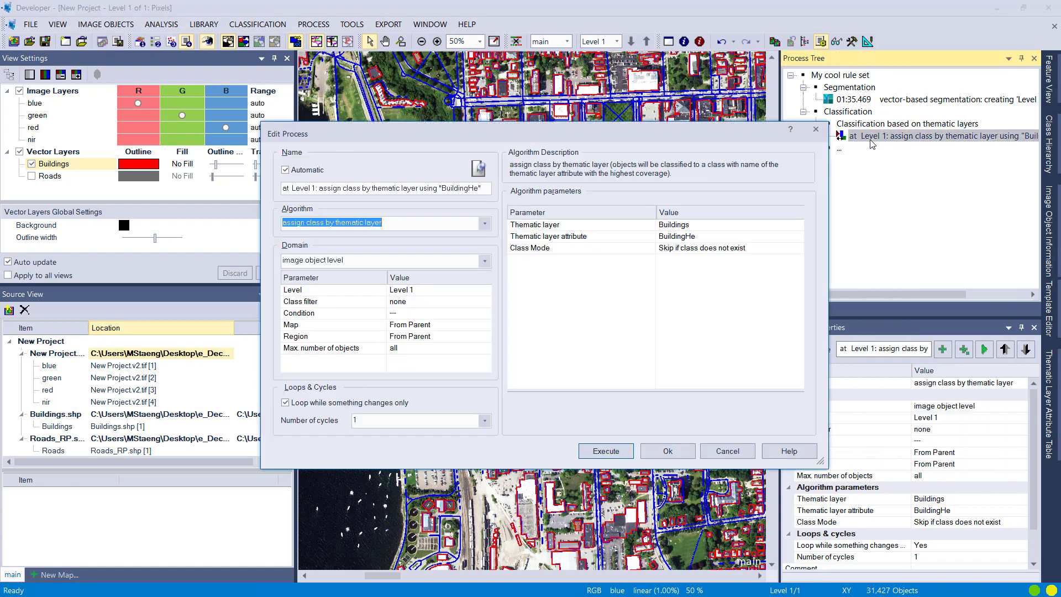
{"action": "left_click", "coordinate": [800, 237]}
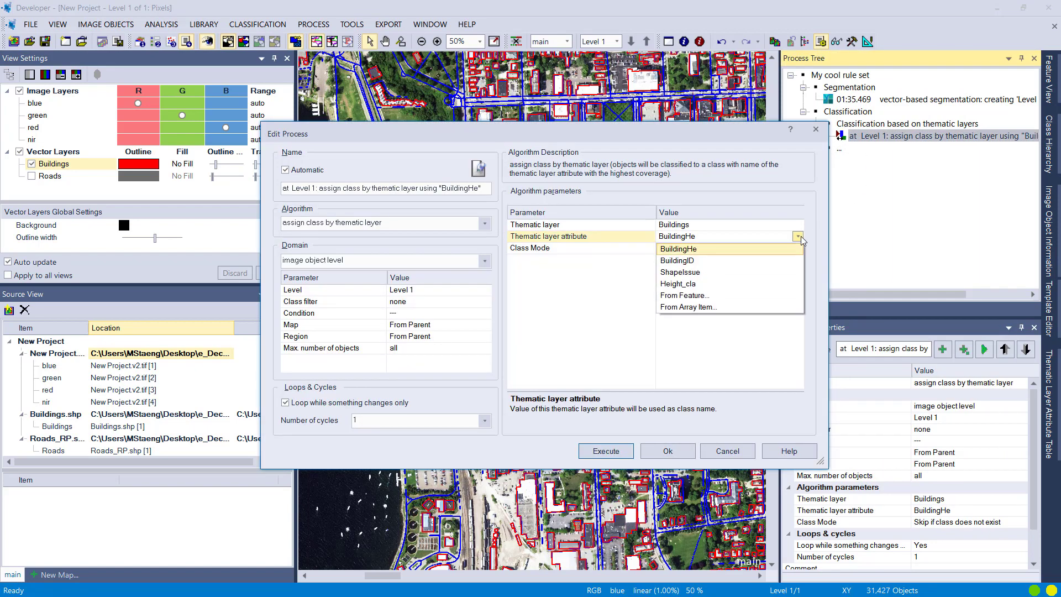
{"action": "left_click", "coordinate": [732, 283]}
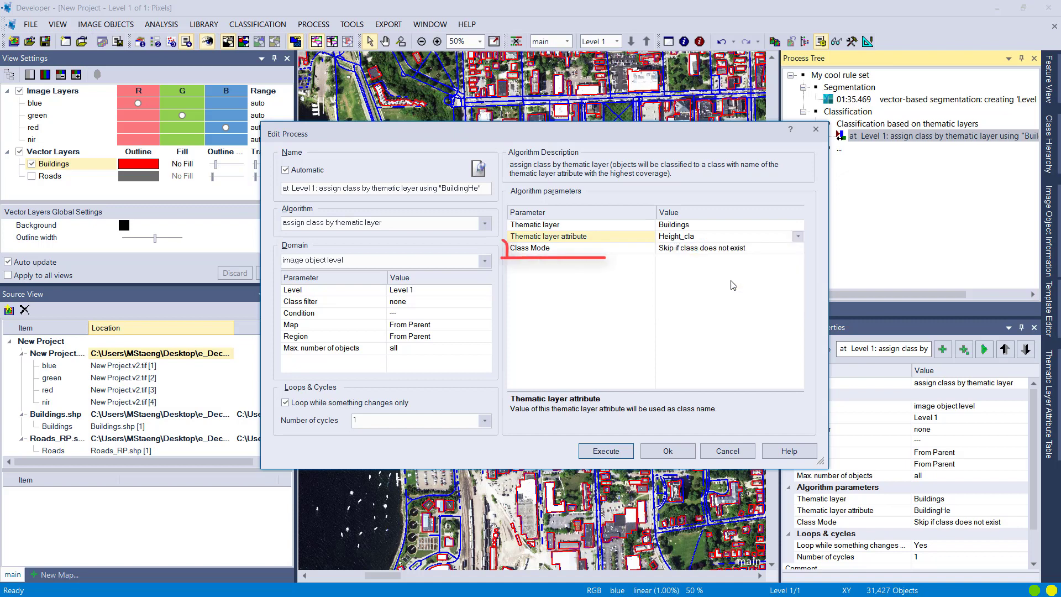
{"action": "left_click", "coordinate": [732, 285]}
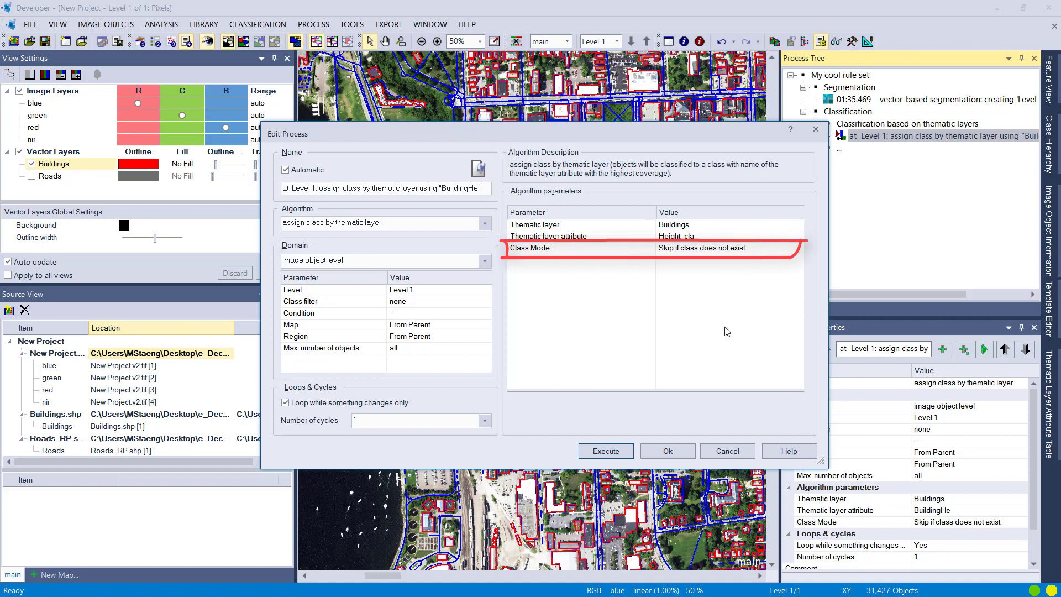
{"action": "left_click", "coordinate": [666, 452]}
{"action": "left_click", "coordinate": [1048, 145]}
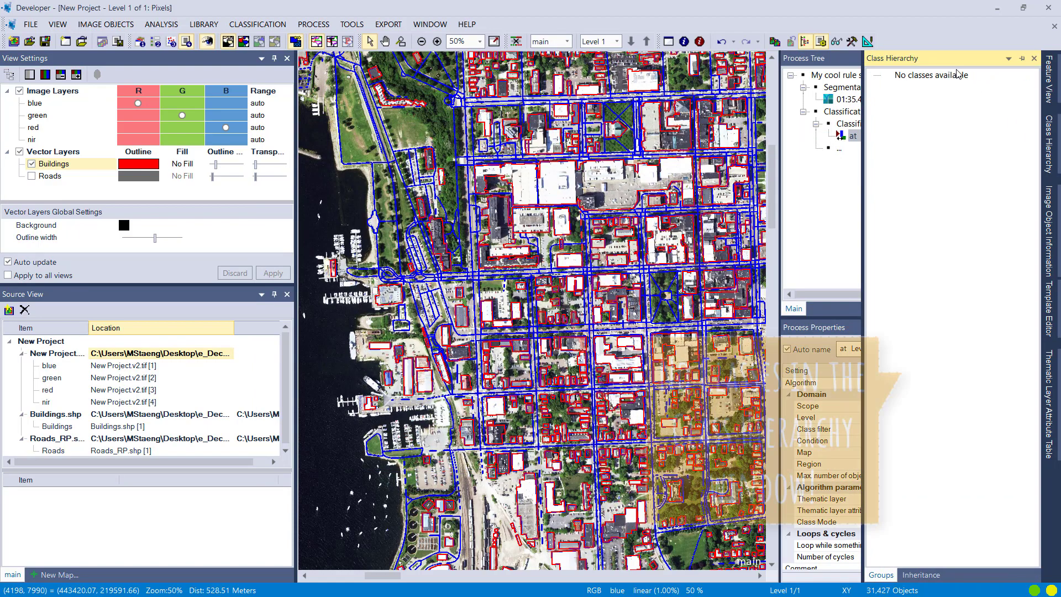
Pin the Class Hierarchy panel and execute the Height_cla assign-class process
{"action": "left_click", "coordinate": [1020, 59]}
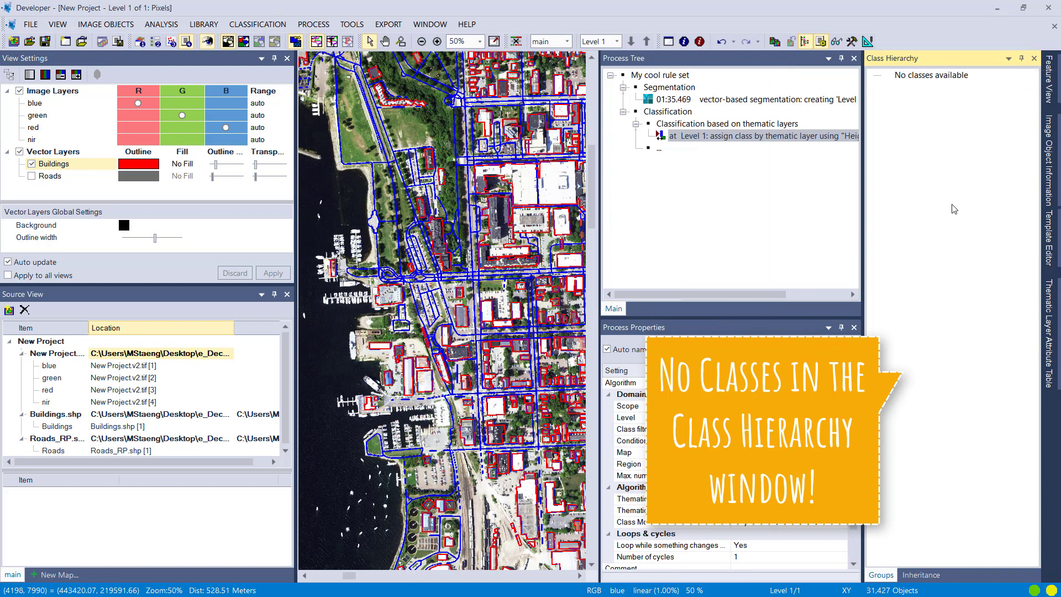
{"action": "right_click", "coordinate": [687, 139]}
{"action": "left_click", "coordinate": [698, 142]}
{"action": "left_click_drag", "start_coordinate": [698, 139], "coordinate": [694, 184]}
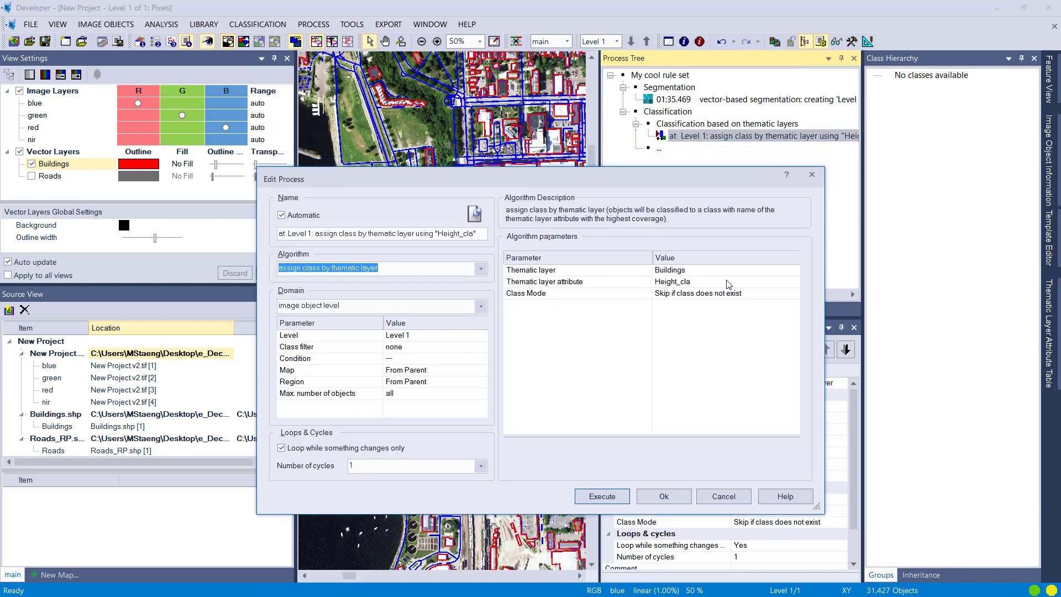
{"action": "left_click", "coordinate": [602, 495]}
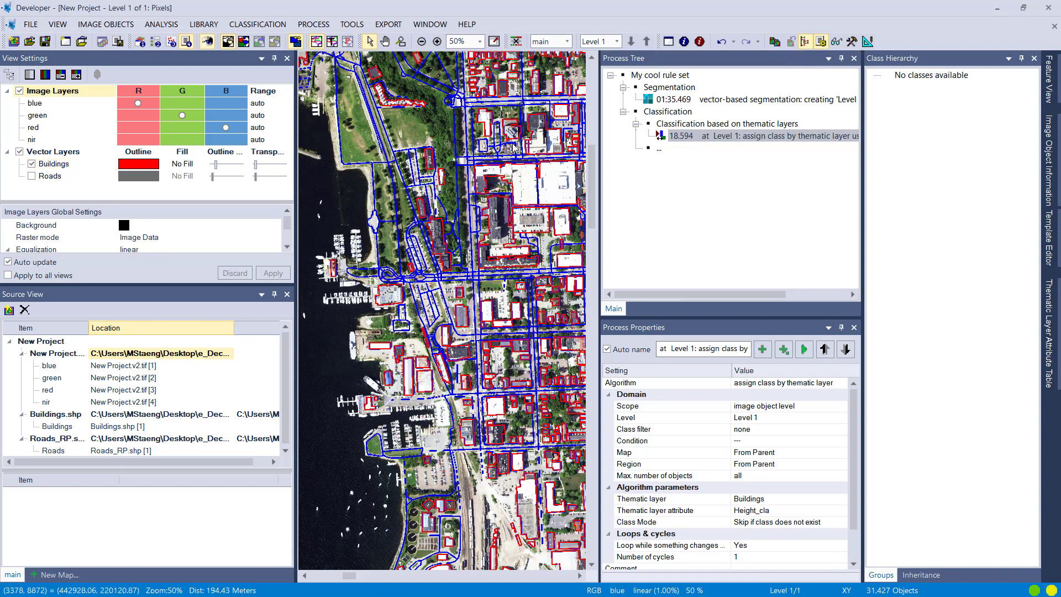
Switch to the classification view and zoom in to inspect the still-unclassified objects
{"action": "left_click", "coordinate": [296, 43]}
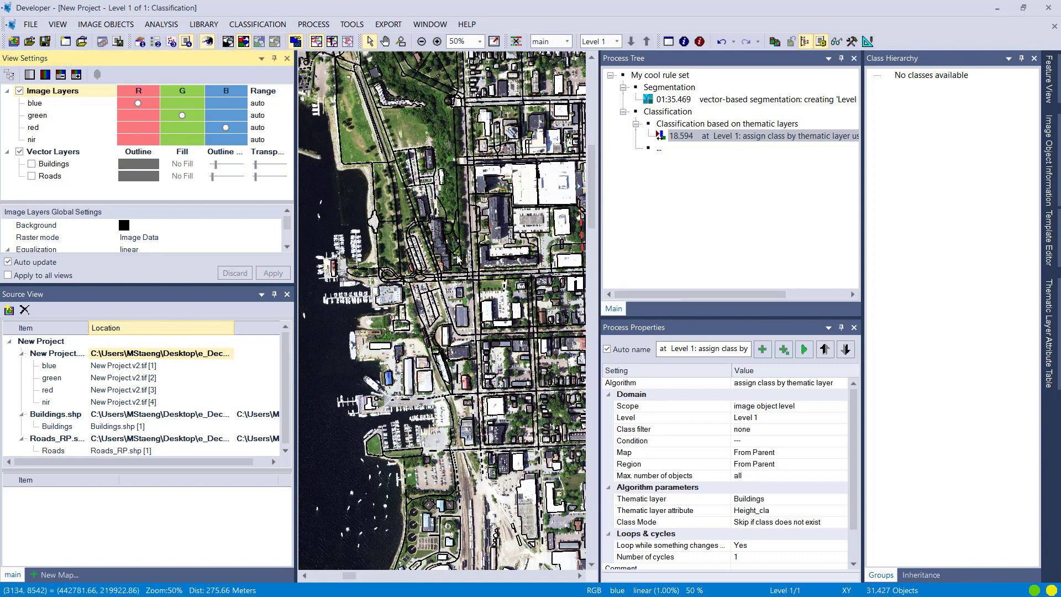
{"action": "scroll", "coordinate": [452, 271], "scroll_direction": "right", "scroll_amount": 3}
{"action": "scroll", "coordinate": [452, 272], "scroll_direction": "up", "scroll_amount": 5}
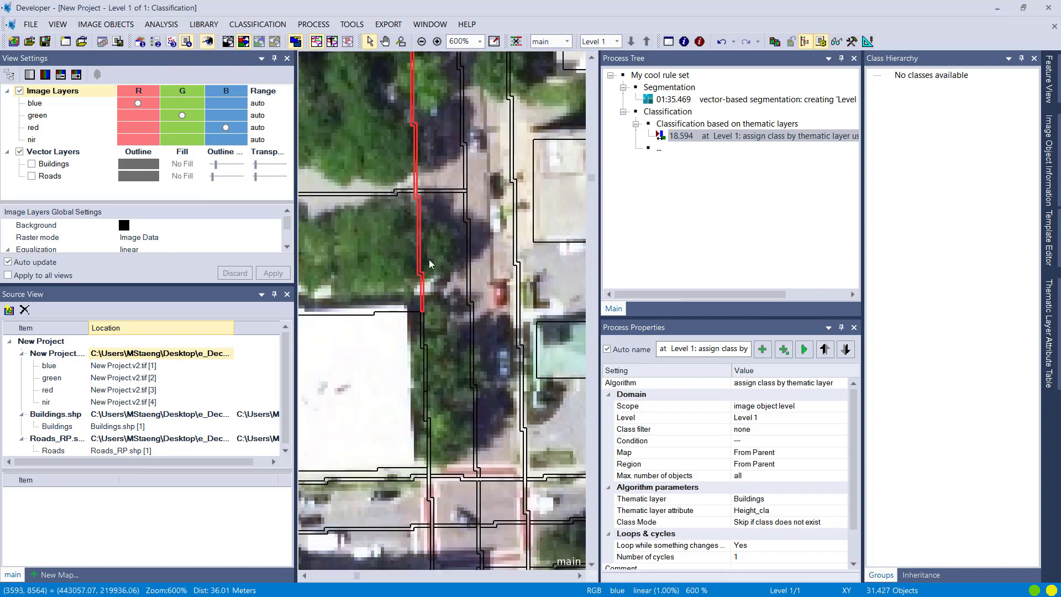
{"action": "mouse_move", "coordinate": [419, 272]}
{"action": "scroll", "coordinate": [419, 272], "scroll_direction": "down", "scroll_amount": 7}
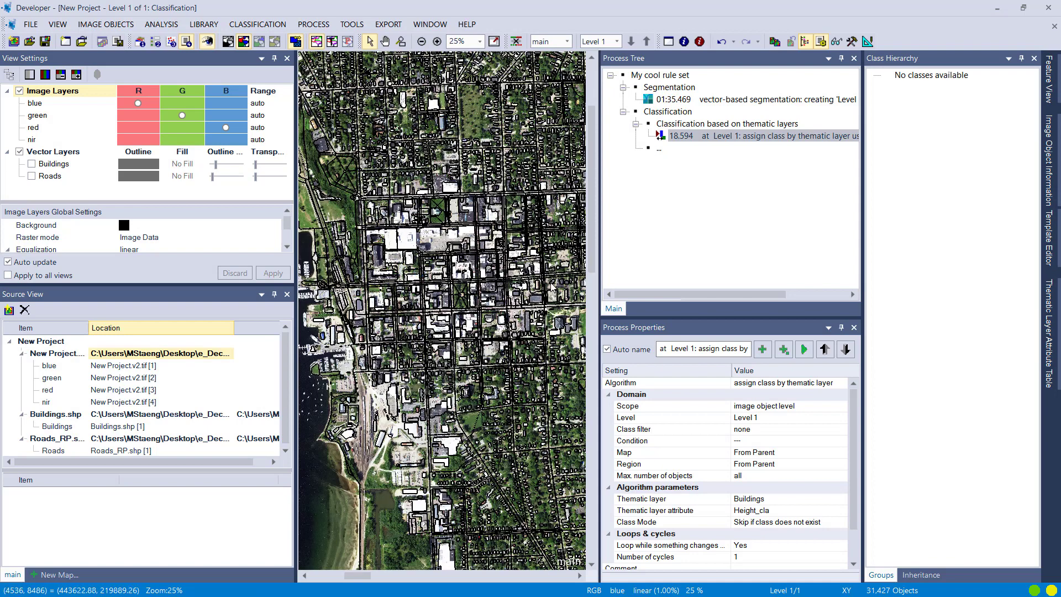
Set Class Mode to Use default class named 'buildings', create that class, and re-execute
{"action": "double_click", "coordinate": [743, 138]}
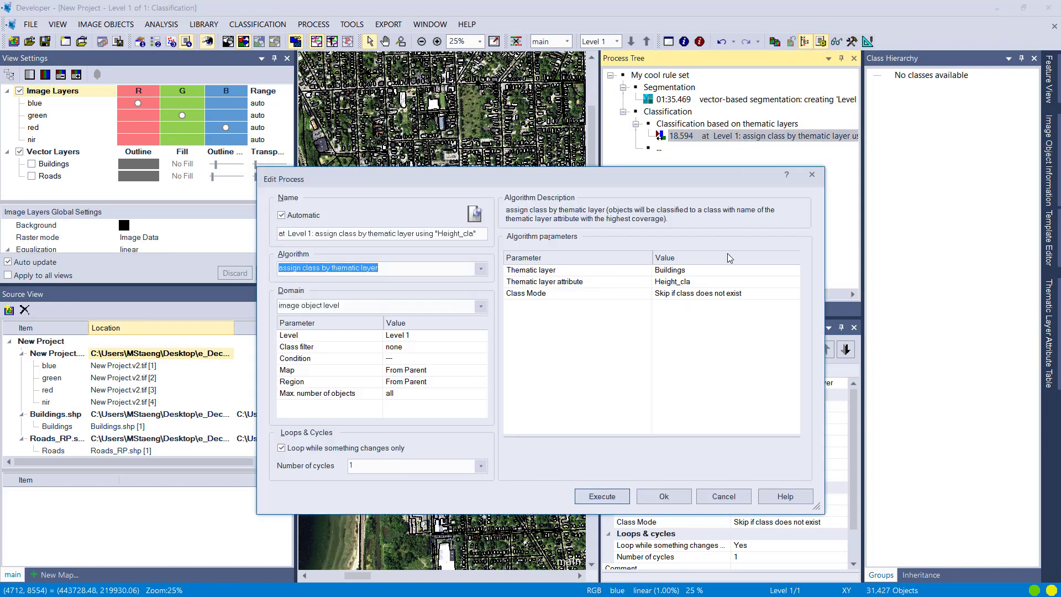
{"action": "left_click", "coordinate": [795, 293]}
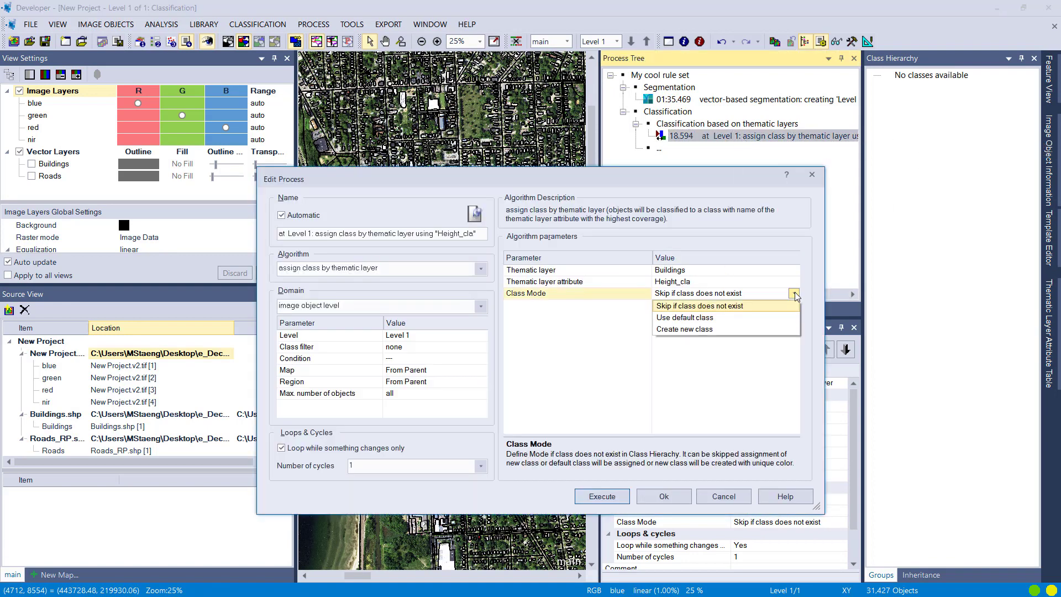
{"action": "left_click", "coordinate": [710, 317]}
{"action": "left_click", "coordinate": [708, 305]}
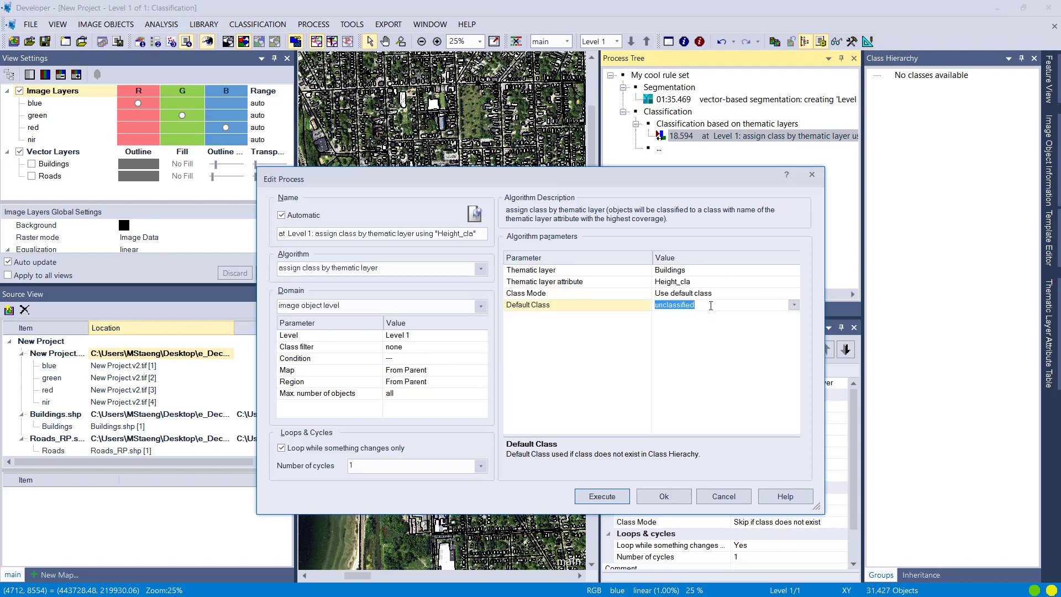
{"action": "type", "text": "_temp"}
{"action": "left_click_drag", "start_coordinate": [678, 305], "coordinate": [648, 306]}
{"action": "type", "text": "buildings"}
{"action": "key", "text": "Return"}
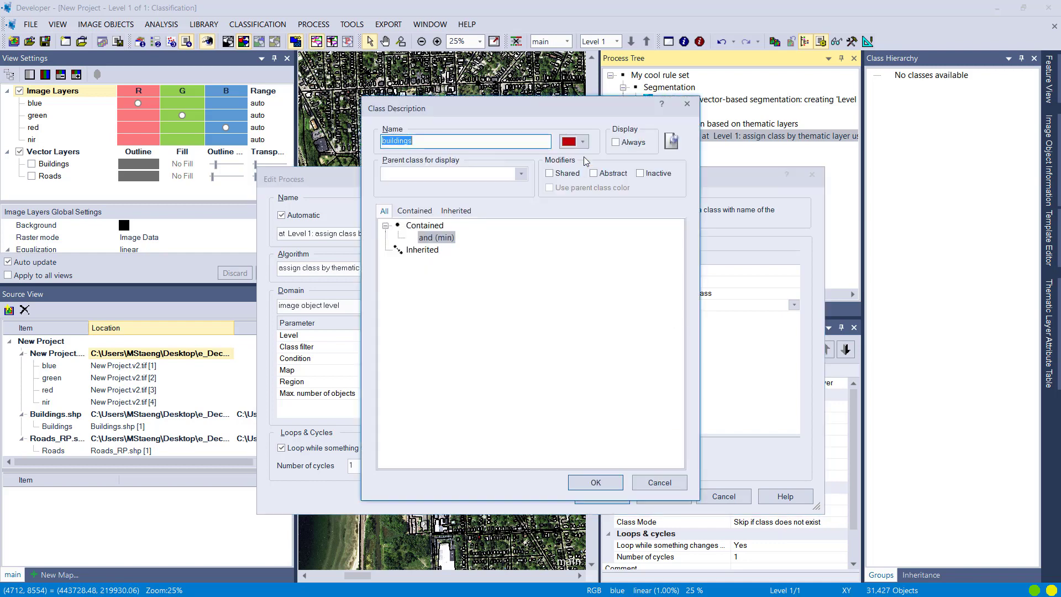
{"action": "left_click", "coordinate": [595, 483]}
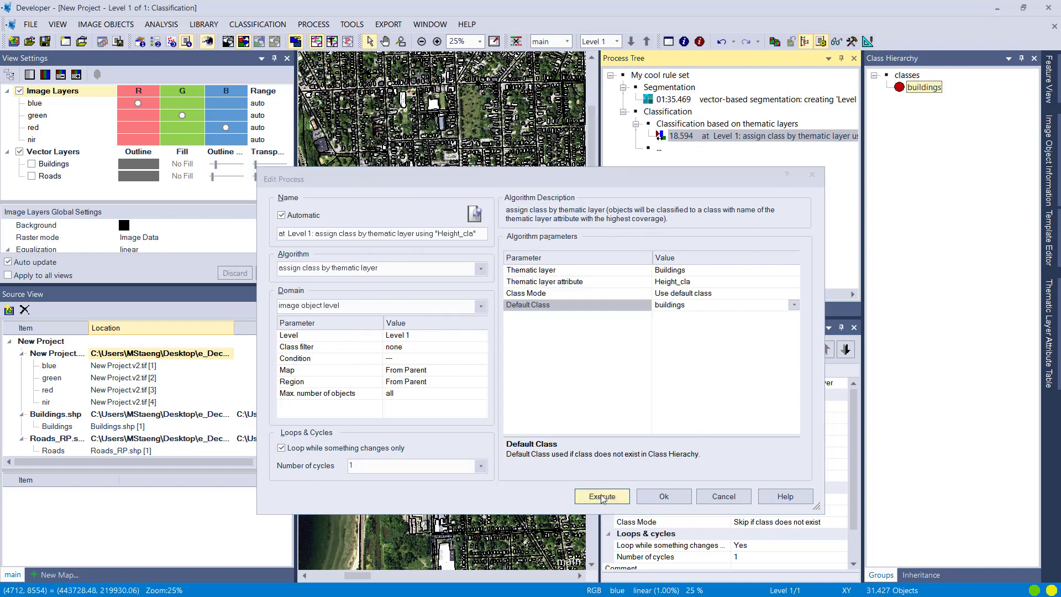
{"action": "left_click", "coordinate": [602, 496]}
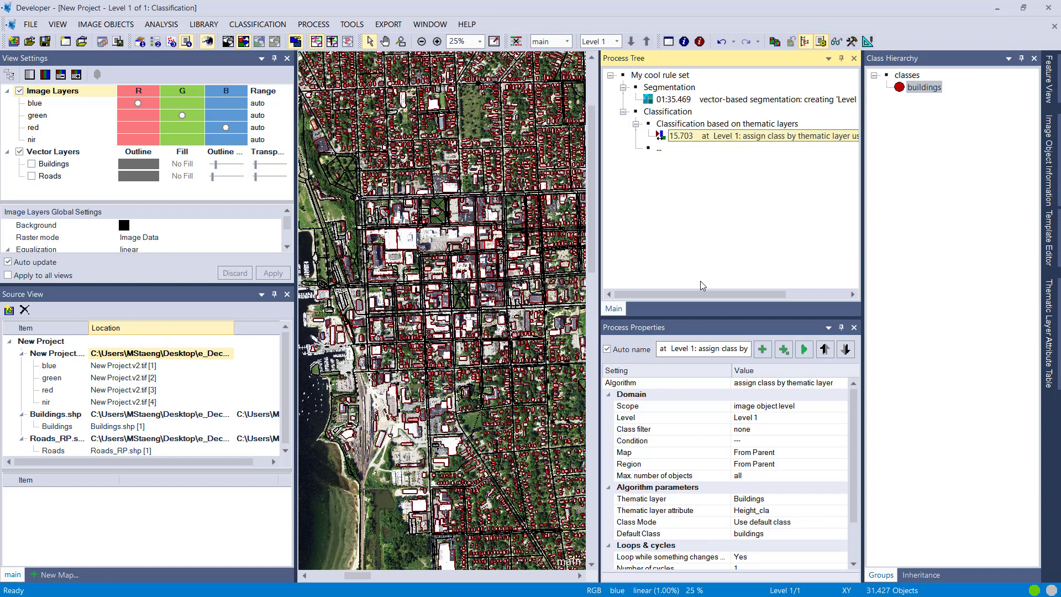
Show classified objects as solid red fills and zoom in to check the buildings class
{"action": "left_click", "coordinate": [332, 41]}
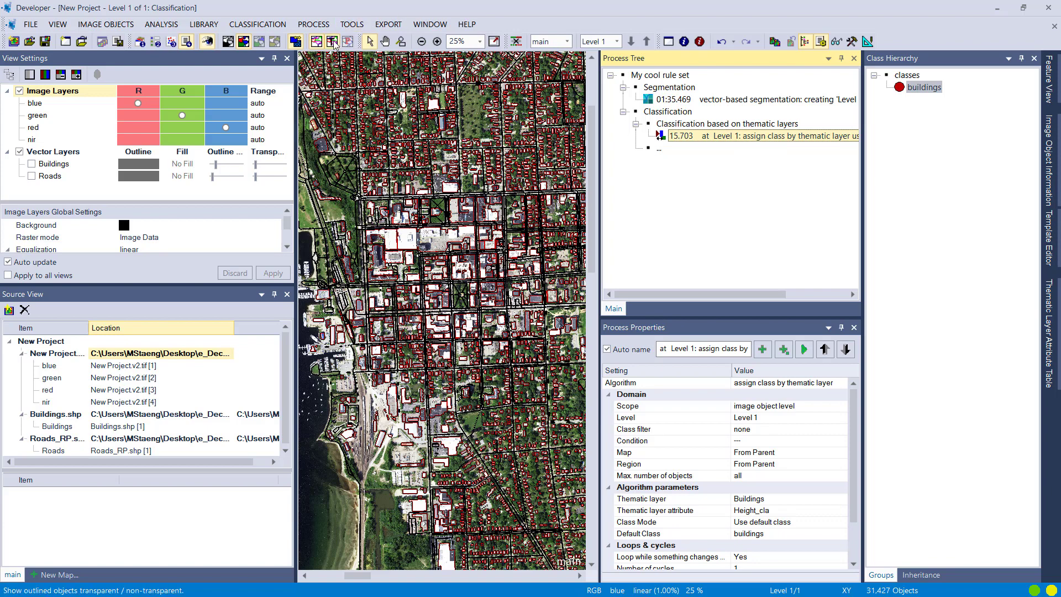
{"action": "scroll", "coordinate": [478, 267], "scroll_direction": "up", "scroll_amount": 4}
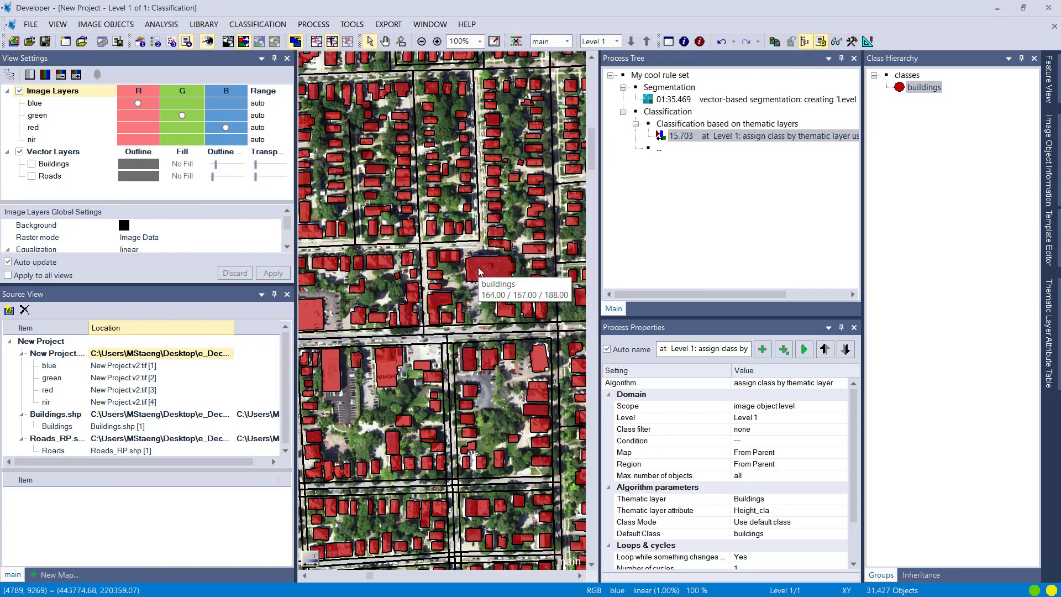
{"action": "mouse_move", "coordinate": [501, 247]}
{"action": "scroll", "coordinate": [501, 246], "scroll_direction": "up", "scroll_amount": 5}
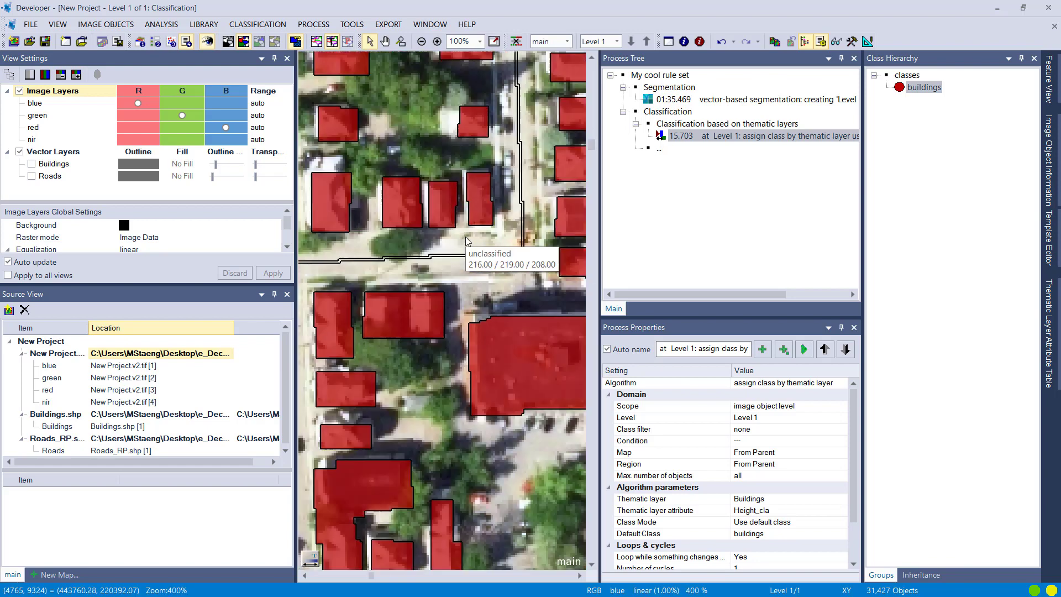
{"action": "scroll", "coordinate": [483, 181], "scroll_direction": "down", "scroll_amount": 7}
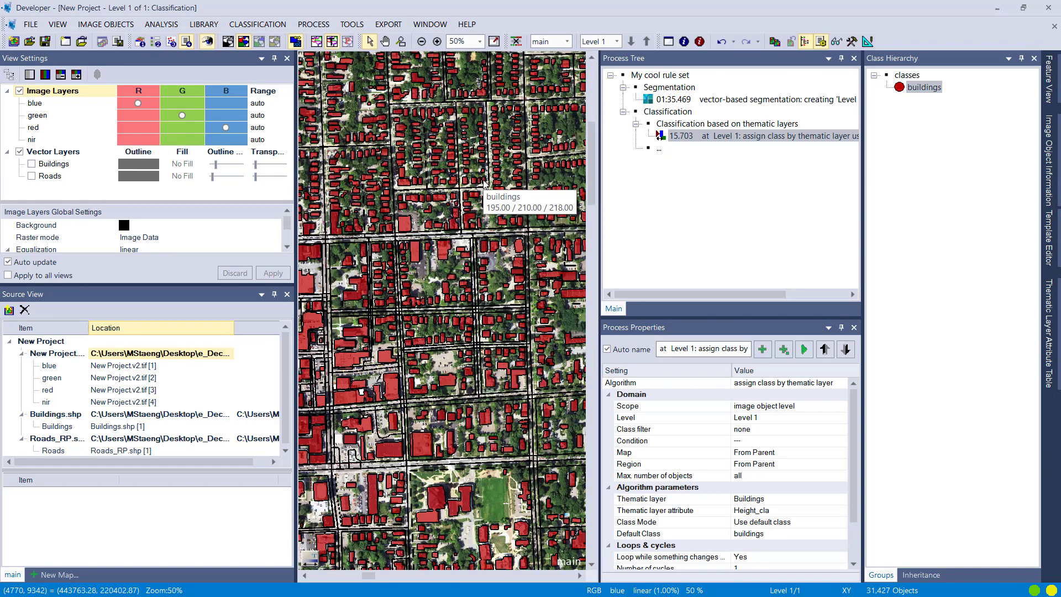
Switch the process's Class Mode to Create new class and execute it
{"action": "double_click", "coordinate": [688, 143]}
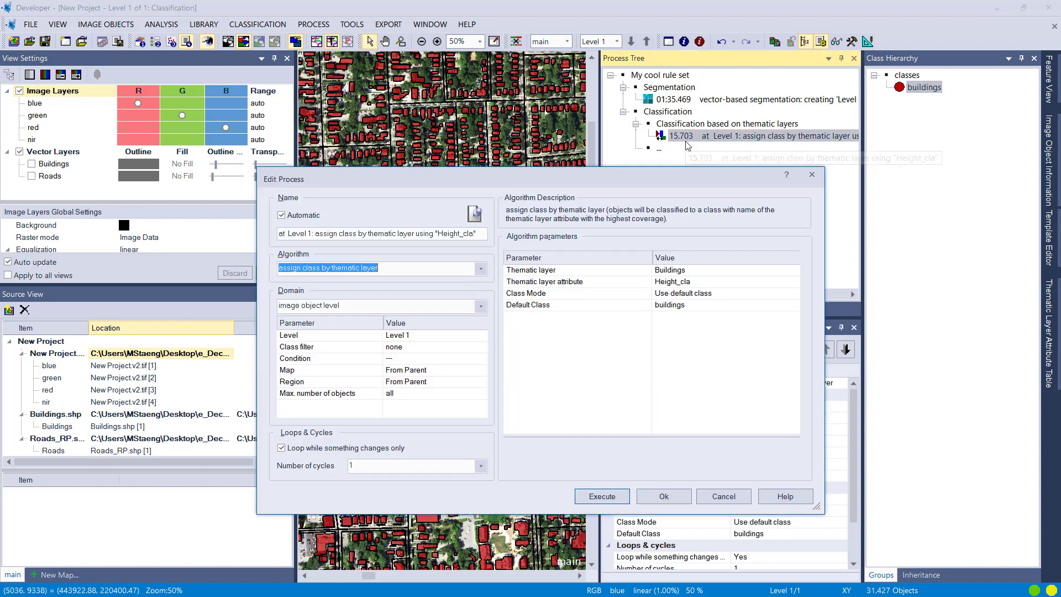
{"action": "left_click", "coordinate": [797, 306]}
{"action": "left_click", "coordinate": [795, 306]}
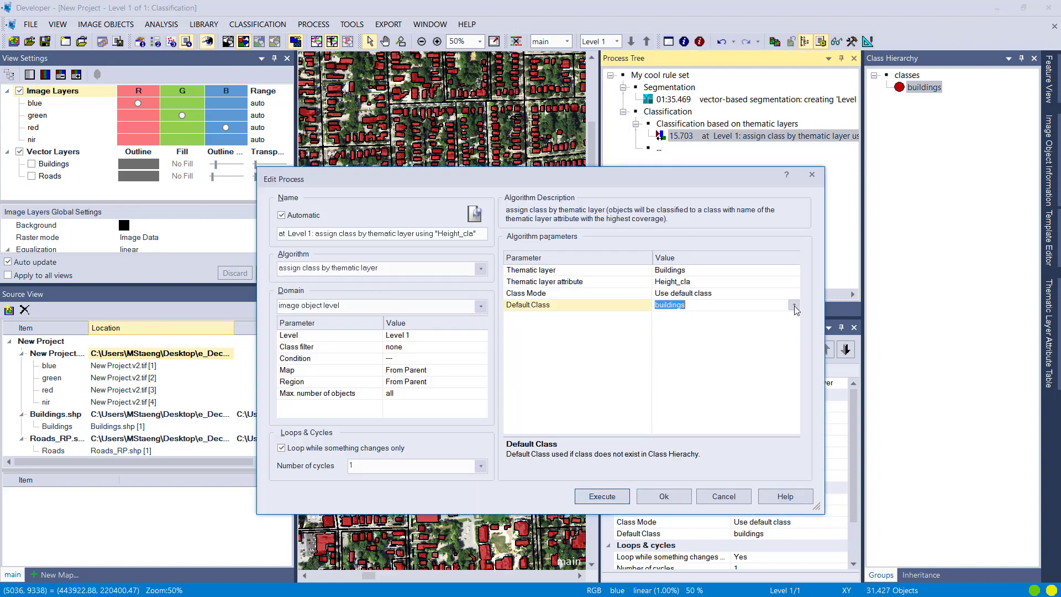
{"action": "left_click", "coordinate": [797, 294]}
{"action": "left_click", "coordinate": [797, 294]}
{"action": "left_click", "coordinate": [718, 328]}
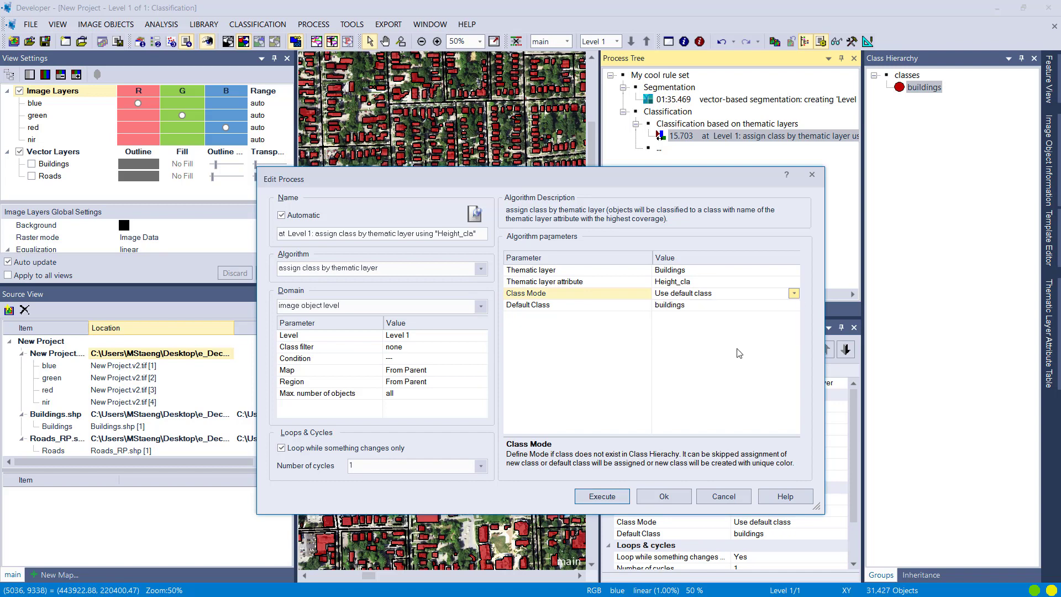
{"action": "left_click", "coordinate": [599, 498]}
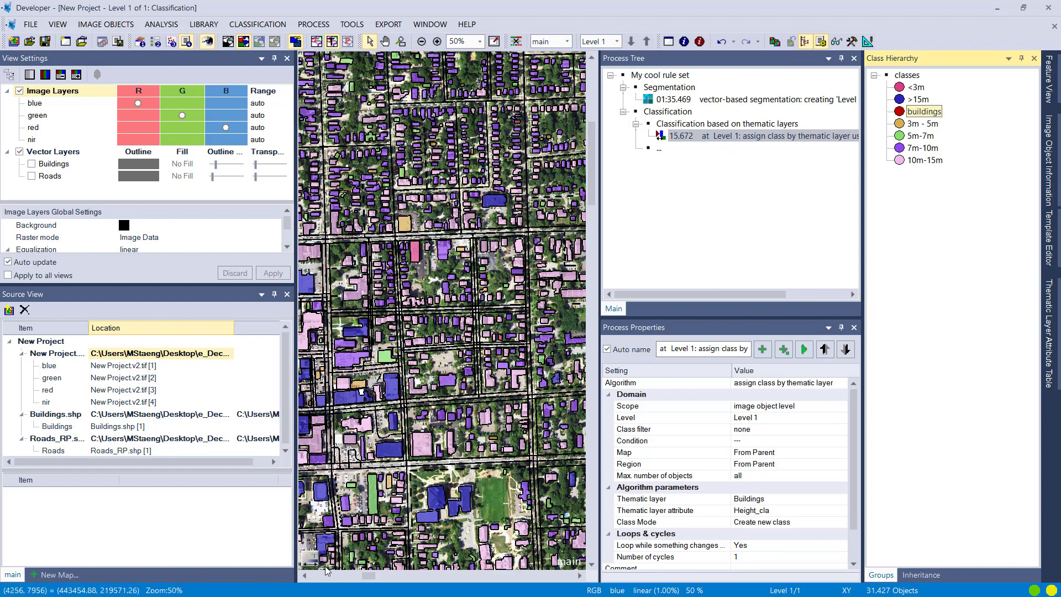
Adjust the class fill transparency and pan the map toward the waterfront
{"action": "mouse_move", "coordinate": [393, 561]}
{"action": "left_click_drag", "start_coordinate": [394, 559], "coordinate": [409, 567]}
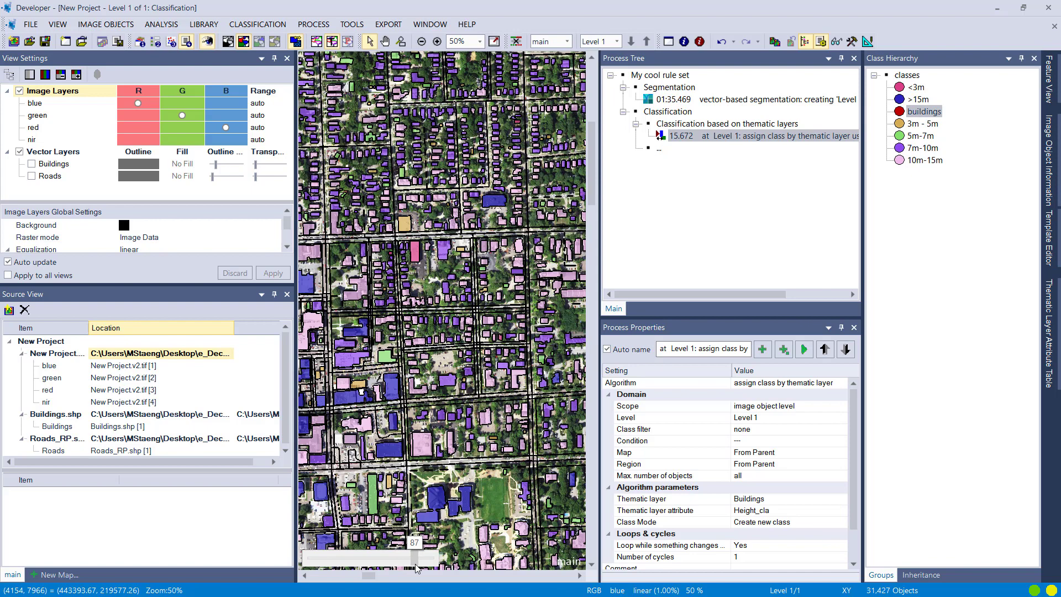
{"action": "scroll", "coordinate": [408, 408], "scroll_direction": "down", "scroll_amount": 1}
{"action": "left_click_drag", "start_coordinate": [407, 407], "coordinate": [500, 409]}
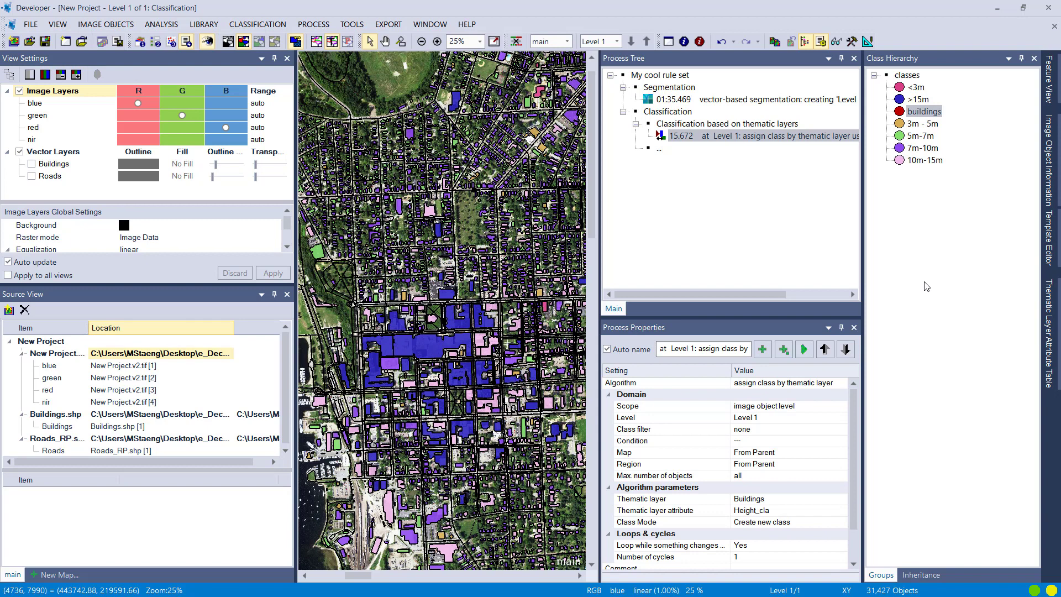
Recolour the <3m class yellow and the 5m-7m class orange
{"action": "double_click", "coordinate": [915, 87]}
{"action": "left_click", "coordinate": [575, 141]}
{"action": "left_click", "coordinate": [585, 211]}
{"action": "left_click", "coordinate": [497, 313]}
{"action": "key", "text": "Return"}
{"action": "key", "text": "Return"}
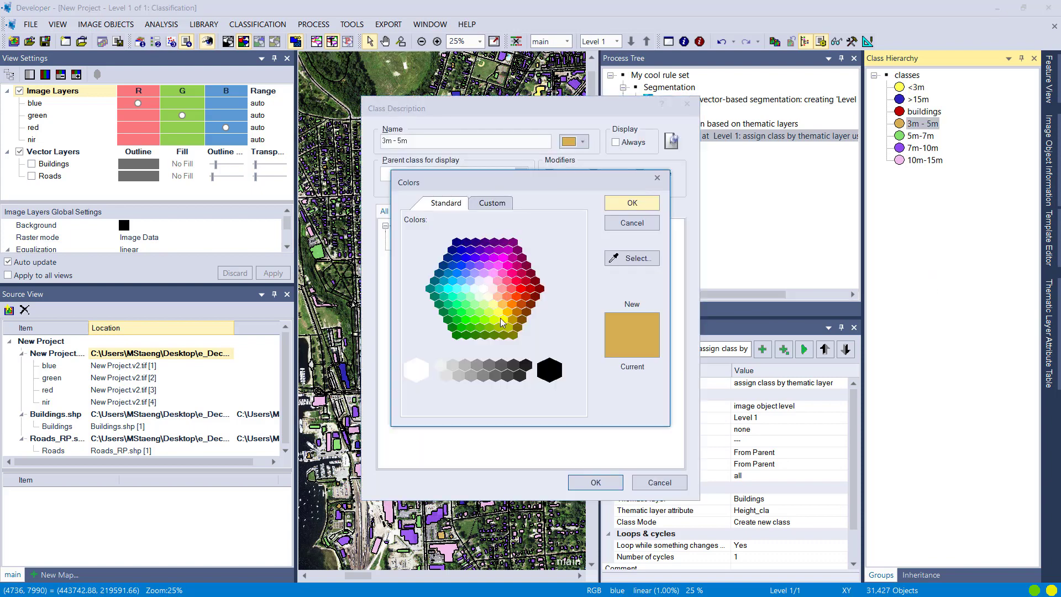
{"action": "key", "text": "Return"}
{"action": "key", "text": "Return"}
{"action": "double_click", "coordinate": [910, 135]}
{"action": "left_click", "coordinate": [575, 141]}
{"action": "left_click", "coordinate": [585, 211]}
Recolour the 7m-10m class red and the 10m-15m class dark maroon
{"action": "key", "text": "Return"}
{"action": "key", "text": "Return"}
{"action": "double_click", "coordinate": [923, 148]}
{"action": "left_click", "coordinate": [574, 142]}
{"action": "left_click", "coordinate": [585, 211]}
{"action": "left_click", "coordinate": [525, 296]}
{"action": "key", "text": "Return"}
{"action": "key", "text": "Return"}
{"action": "double_click", "coordinate": [923, 160]}
{"action": "left_click", "coordinate": [574, 141]}
{"action": "left_click", "coordinate": [585, 211]}
{"action": "left_click", "coordinate": [537, 293]}
{"action": "key", "text": "Return"}
{"action": "left_click", "coordinate": [574, 142]}
{"action": "left_click", "coordinate": [585, 211]}
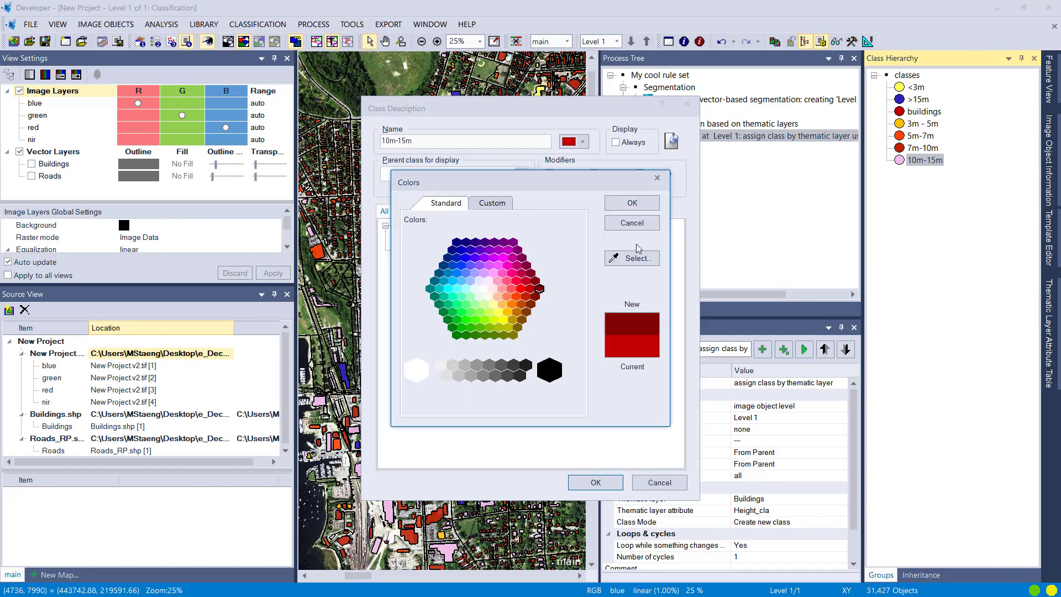
{"action": "left_click", "coordinate": [533, 303]}
Recolour the >15m class purple
{"action": "key", "text": "Return"}
{"action": "key", "text": "Return"}
{"action": "double_click", "coordinate": [917, 99]}
{"action": "left_click", "coordinate": [574, 141]}
{"action": "left_click", "coordinate": [585, 211]}
{"action": "left_click", "coordinate": [511, 249]}
{"action": "key", "text": "Return"}
{"action": "key", "text": "Return"}
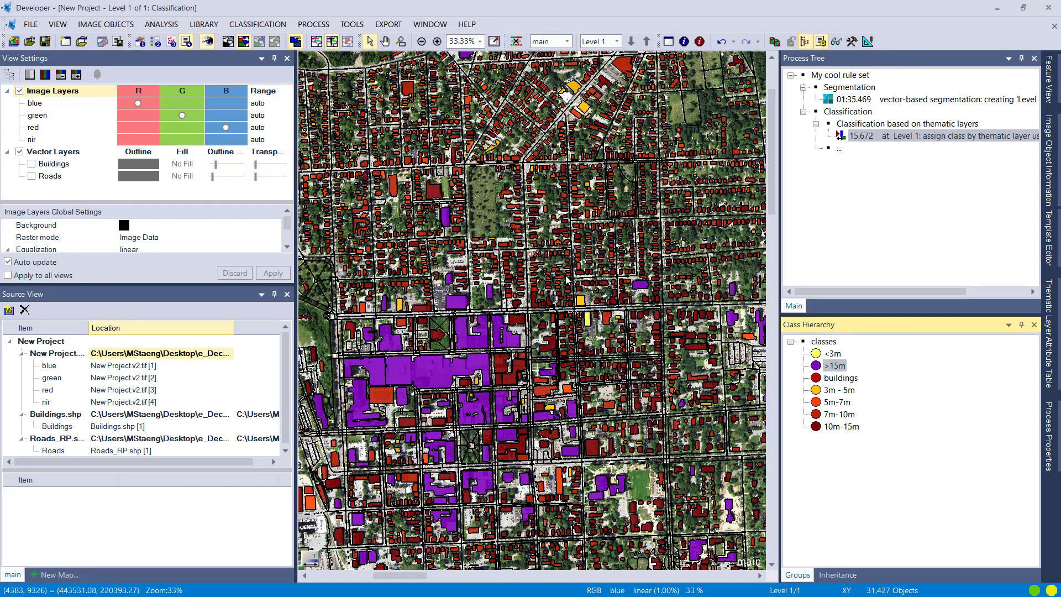
{"action": "scroll", "coordinate": [453, 126], "scroll_direction": "down", "scroll_amount": 1}
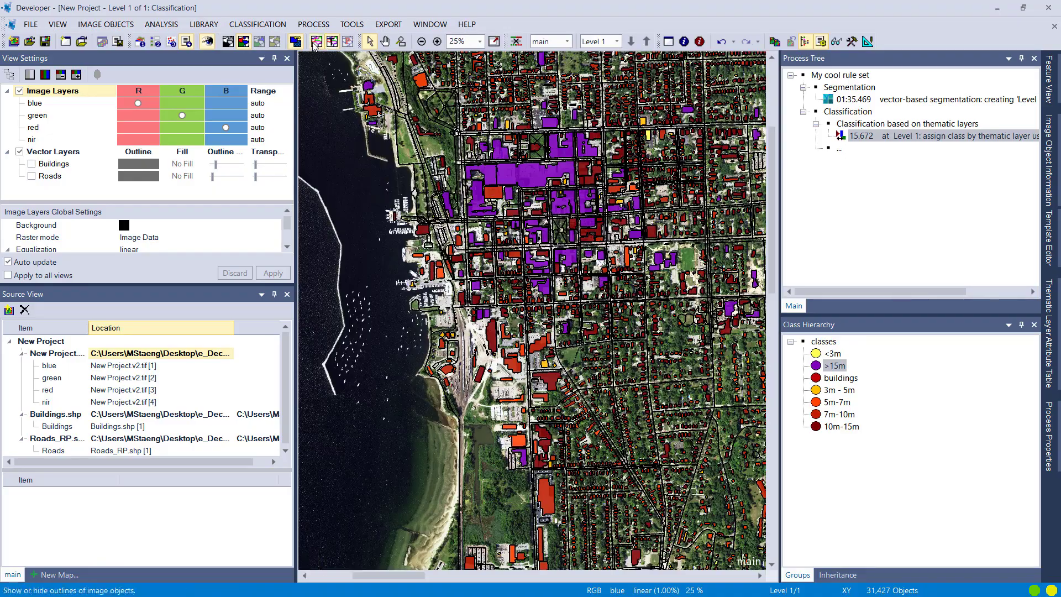
{"action": "scroll", "coordinate": [445, 263], "scroll_direction": "up", "scroll_amount": 1}
{"action": "scroll", "coordinate": [444, 263], "scroll_direction": "up", "scroll_amount": 4}
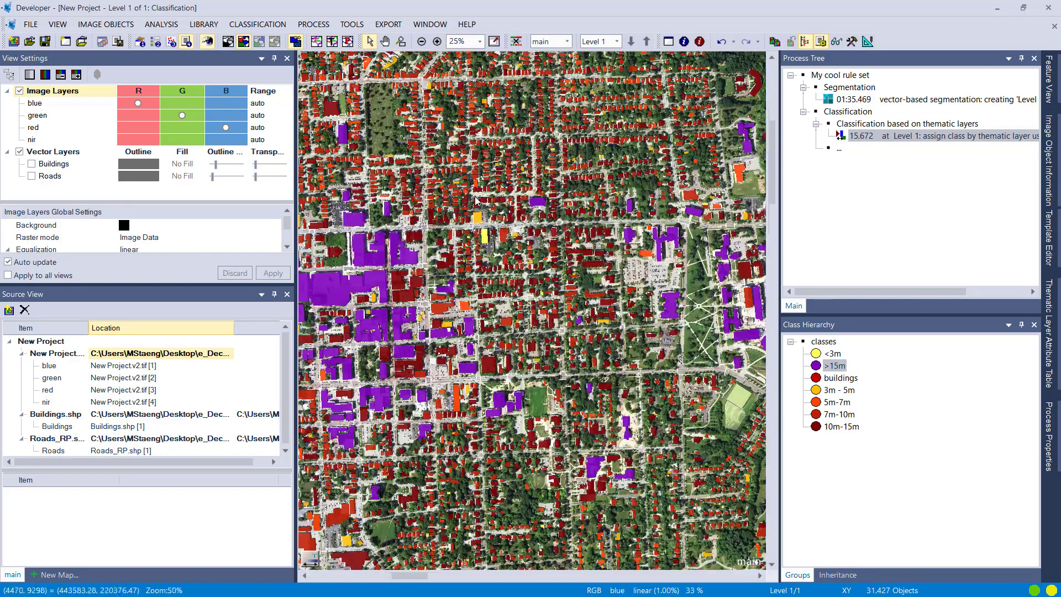
{"action": "scroll", "coordinate": [584, 252], "scroll_direction": "down", "scroll_amount": 2}
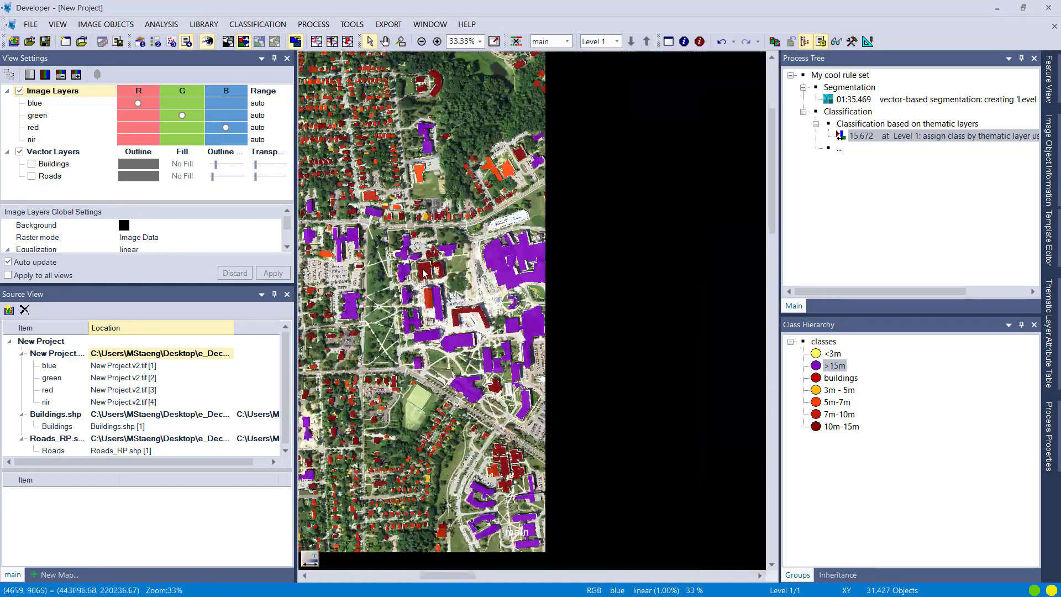
{"action": "scroll", "coordinate": [560, 352], "scroll_direction": "down", "scroll_amount": 1}
{"action": "scroll", "coordinate": [559, 351], "scroll_direction": "down", "scroll_amount": 2}
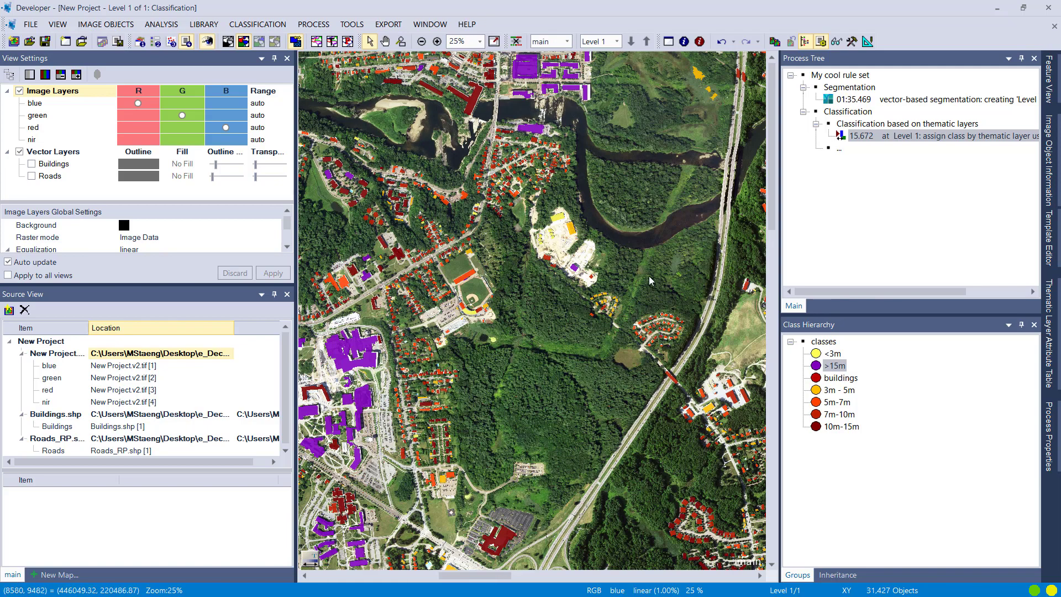
{"action": "scroll", "coordinate": [397, 234], "scroll_direction": "up", "scroll_amount": 1}
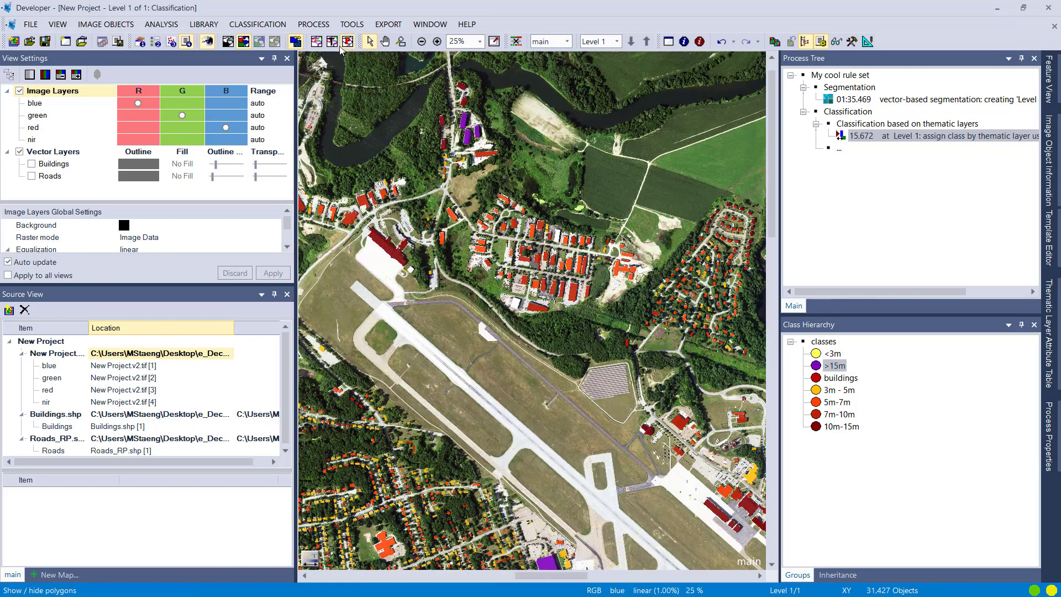
{"action": "scroll", "coordinate": [410, 342], "scroll_direction": "down", "scroll_amount": 1}
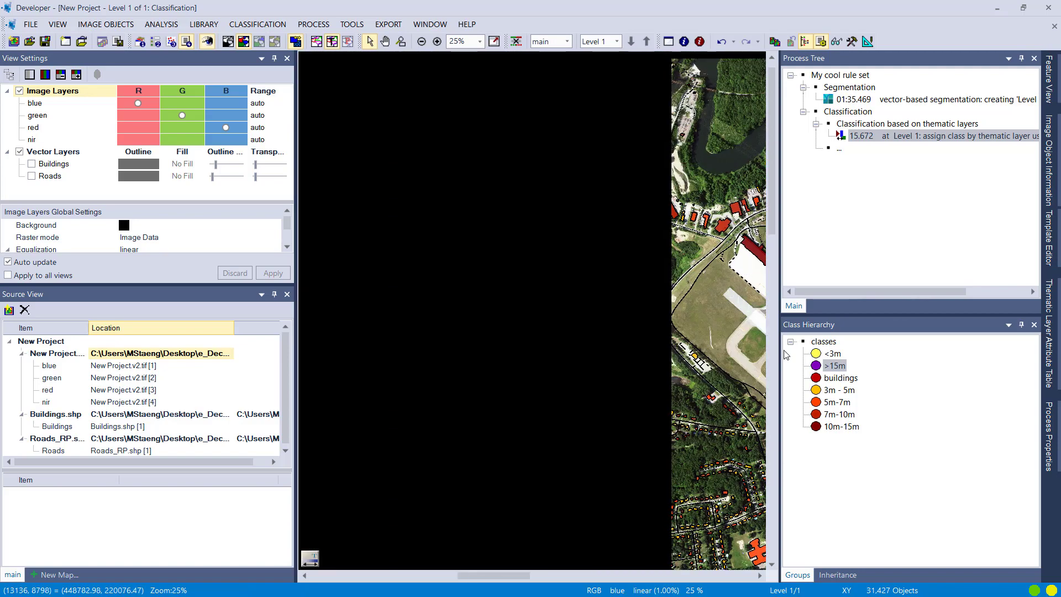
{"action": "scroll", "coordinate": [481, 364], "scroll_direction": "up", "scroll_amount": 1}
{"action": "scroll", "coordinate": [485, 307], "scroll_direction": "up", "scroll_amount": 4}
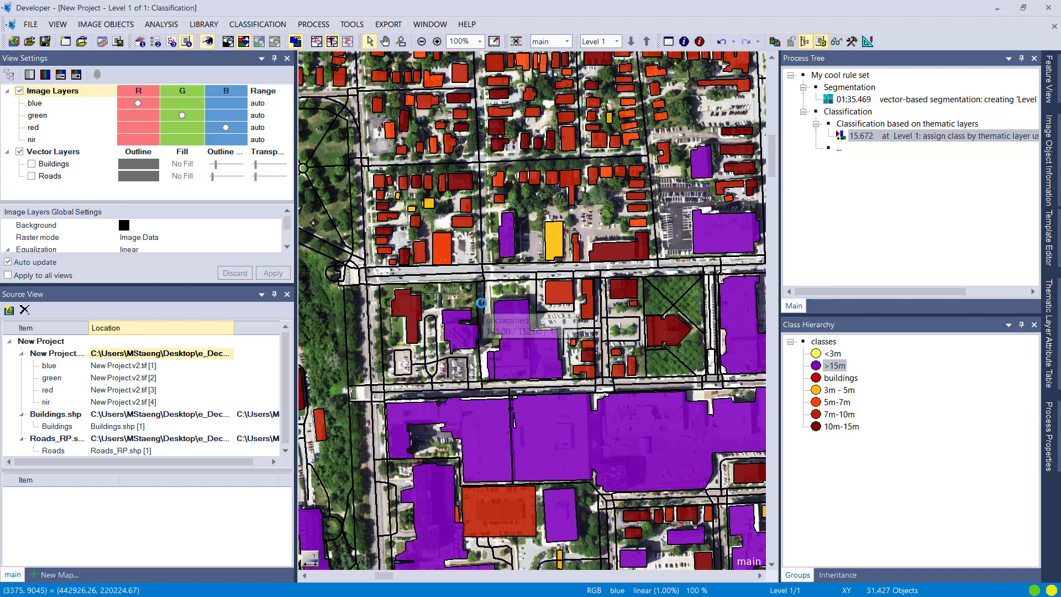
{"action": "scroll", "coordinate": [485, 307], "scroll_direction": "down", "scroll_amount": 2}
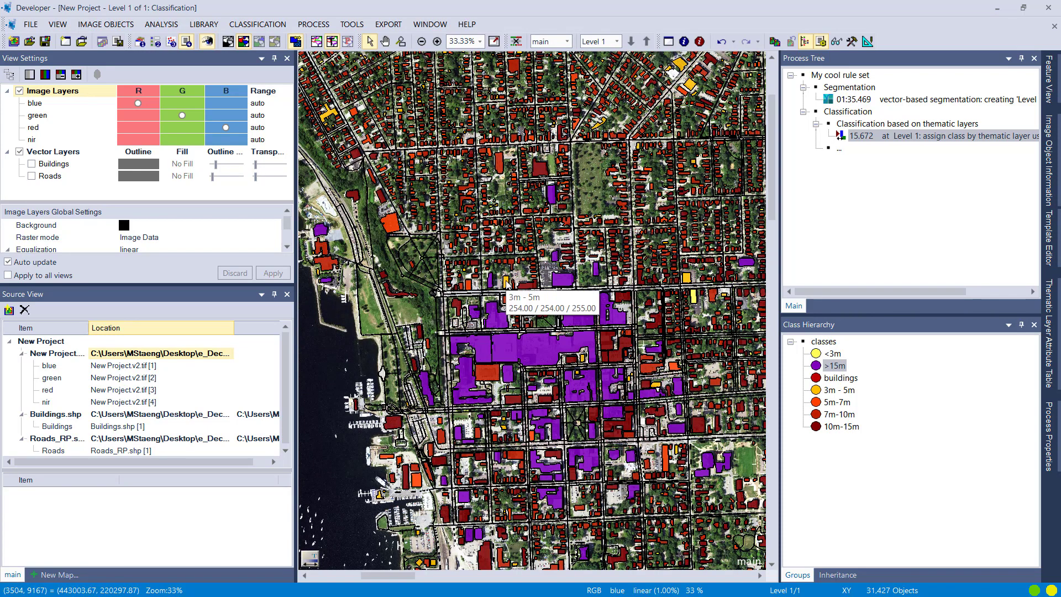
Set the class hierarchy sorting to Manually
{"action": "left_click", "coordinate": [272, 25]}
{"action": "mouse_move", "coordinate": [294, 77]}
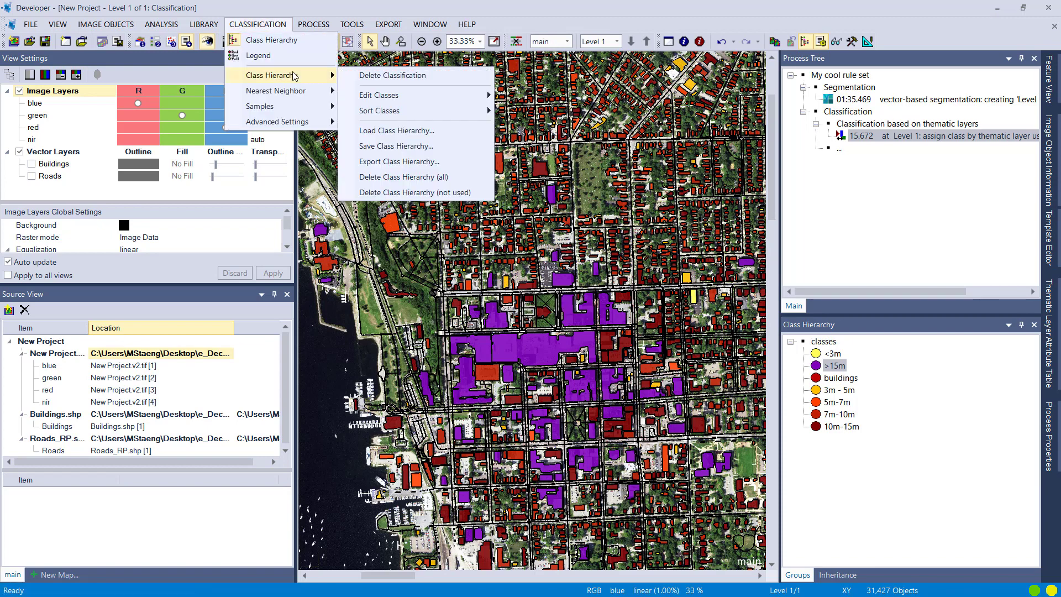
{"action": "mouse_move", "coordinate": [438, 111]}
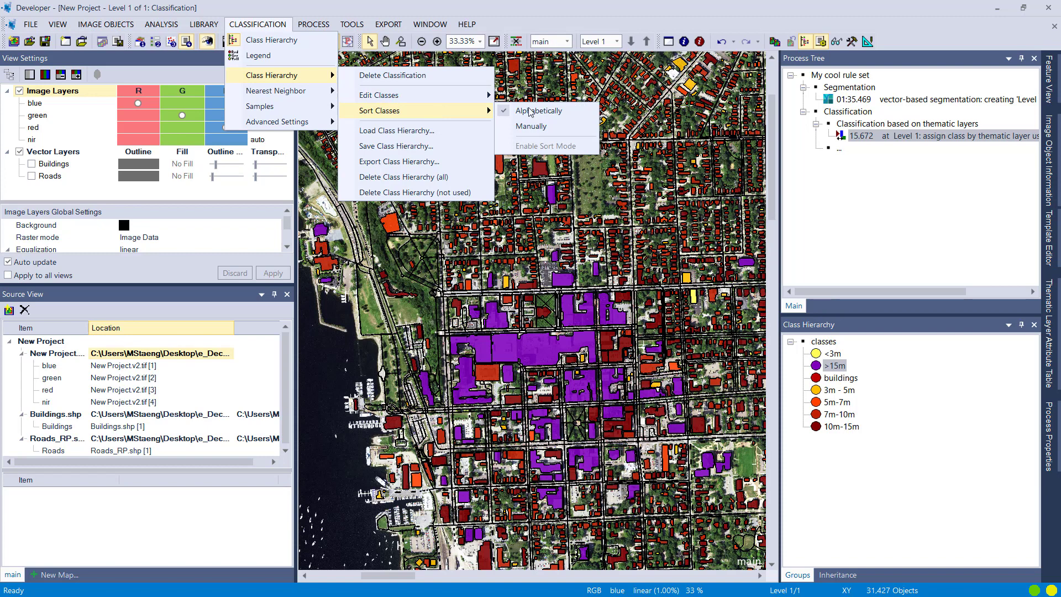
{"action": "left_click", "coordinate": [532, 127]}
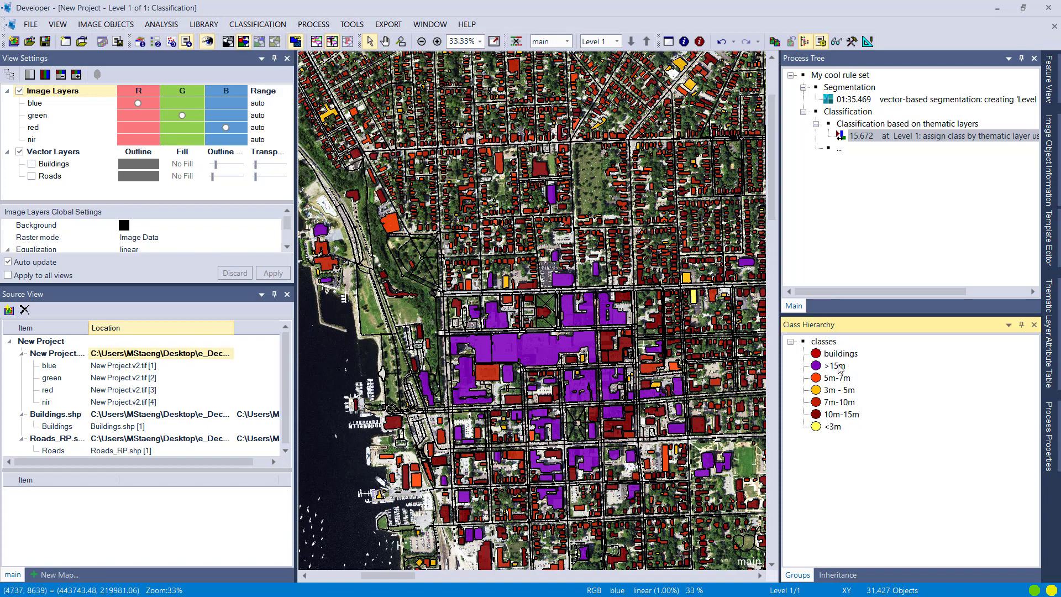
{"action": "right_click", "coordinate": [823, 341]}
{"action": "key", "text": "Escape"}
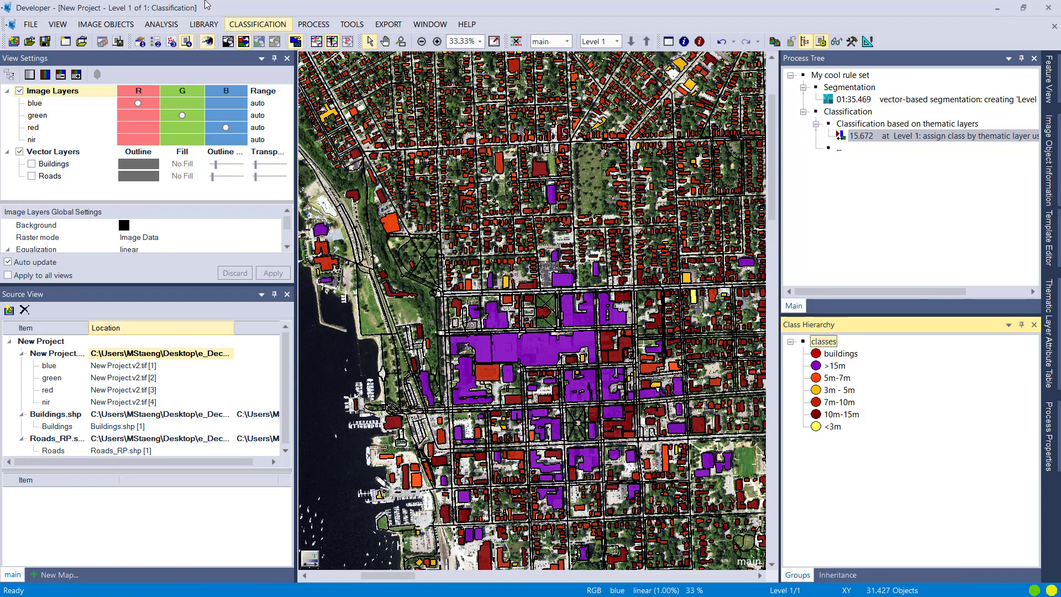
Enable sort mode and move >15m and 3m - 5m within the class list
{"action": "left_click", "coordinate": [258, 24]}
{"action": "mouse_move", "coordinate": [297, 74]}
{"action": "mouse_move", "coordinate": [446, 110]}
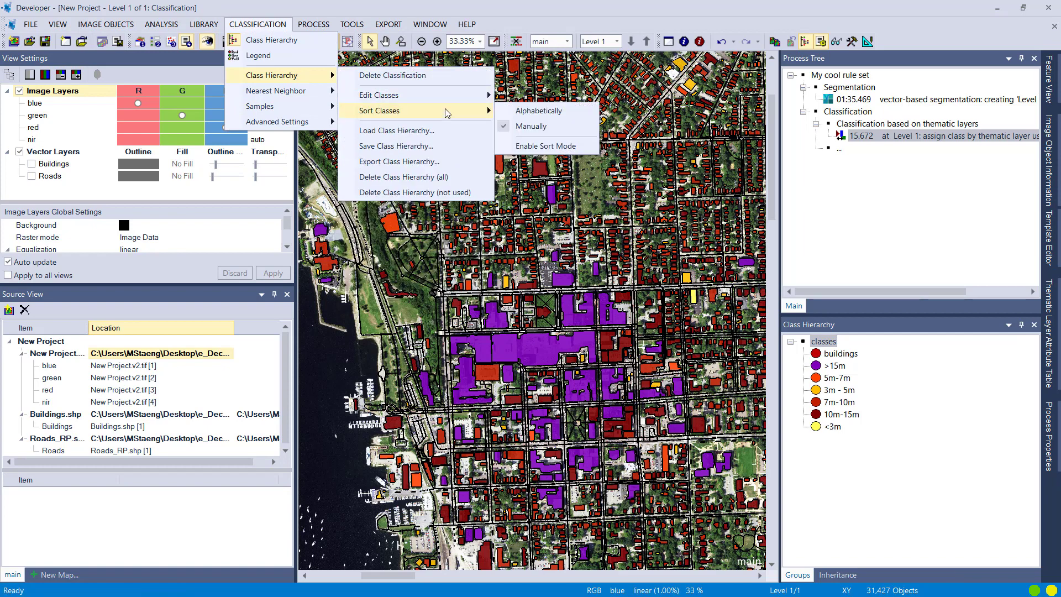
{"action": "left_click", "coordinate": [545, 146]}
{"action": "left_click_drag", "start_coordinate": [835, 366], "coordinate": [845, 380]}
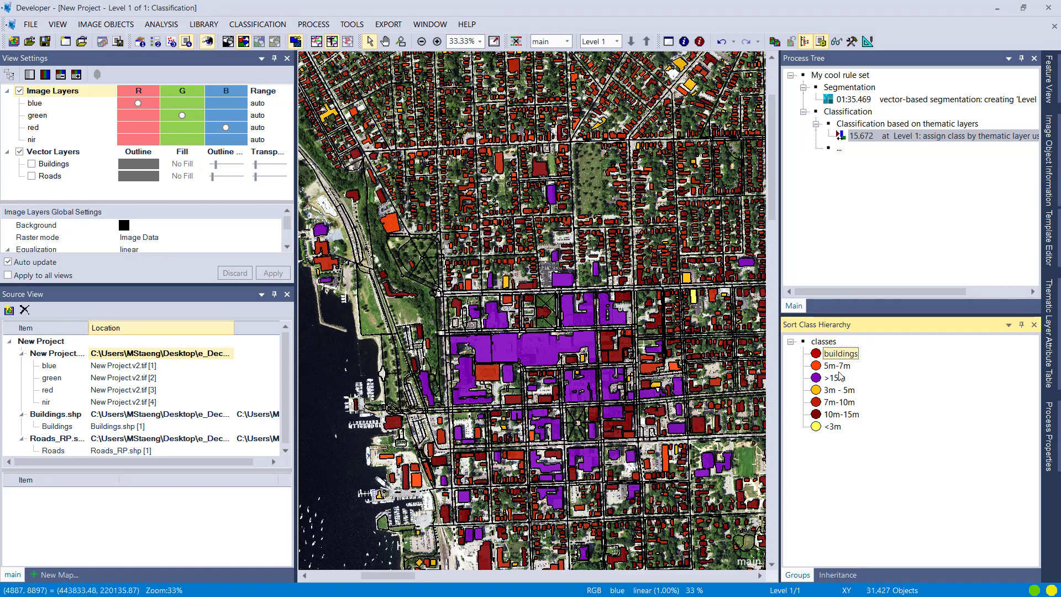
{"action": "left_click_drag", "start_coordinate": [839, 393], "coordinate": [837, 354]}
Leave sort mode and nest >15m, 7m-10m, 10m-15m and <3m under buildings
{"action": "left_click", "coordinate": [258, 25]}
{"action": "mouse_move", "coordinate": [304, 79]}
{"action": "mouse_move", "coordinate": [466, 110]}
{"action": "left_click", "coordinate": [546, 145]}
{"action": "left_click_drag", "start_coordinate": [840, 403], "coordinate": [840, 353]}
{"action": "left_click_drag", "start_coordinate": [832, 426], "coordinate": [839, 353]}
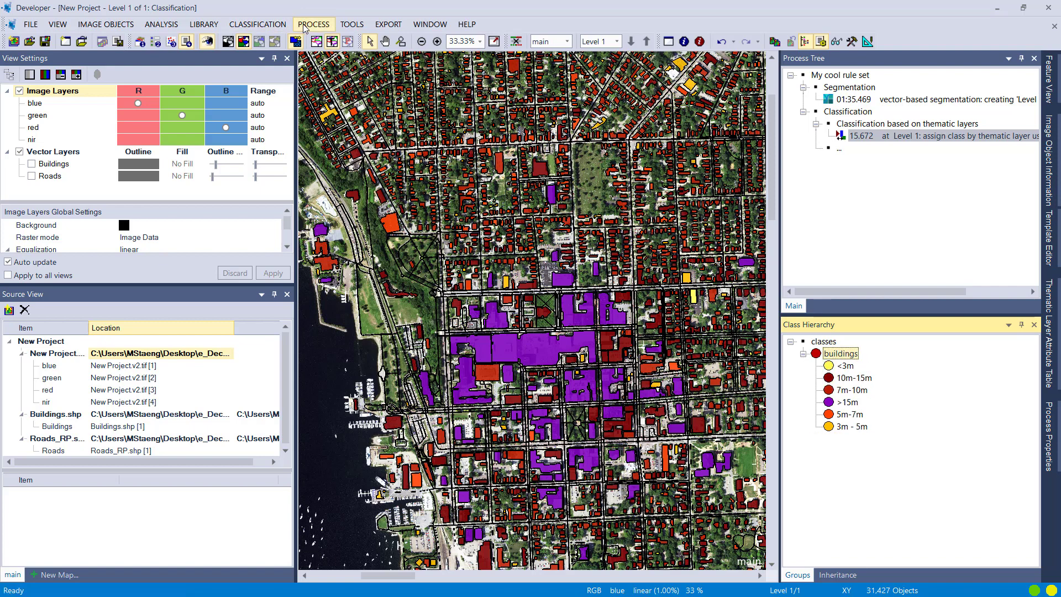
Re-enable sort mode, order height classes from <3m to >15m, and collapse buildings
{"action": "left_click", "coordinate": [258, 25]}
{"action": "mouse_move", "coordinate": [293, 75]}
{"action": "mouse_move", "coordinate": [379, 107]}
{"action": "left_click", "coordinate": [540, 130]}
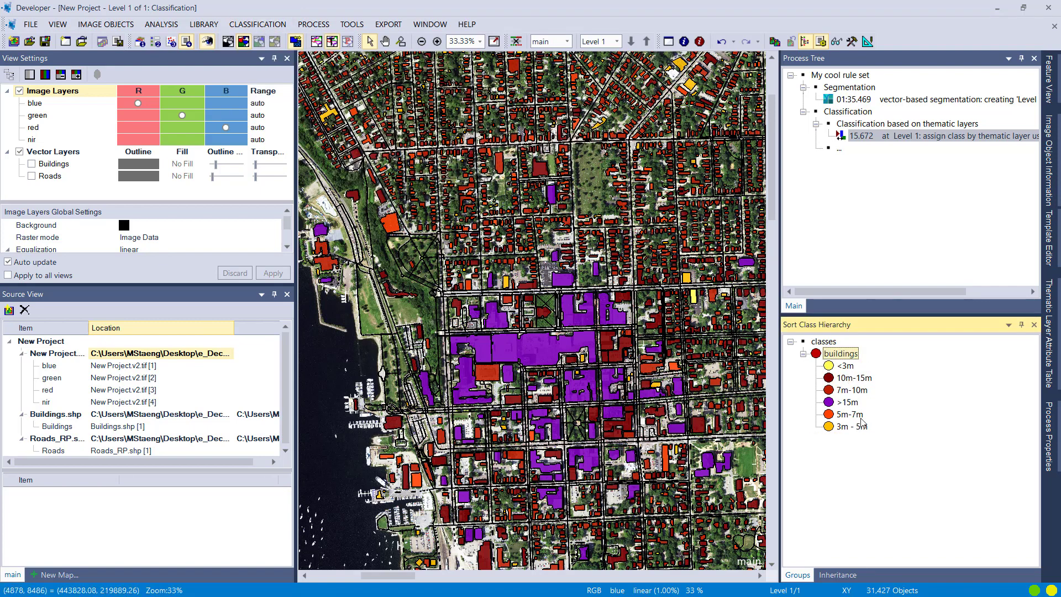
{"action": "left_click_drag", "start_coordinate": [859, 415], "coordinate": [864, 380]}
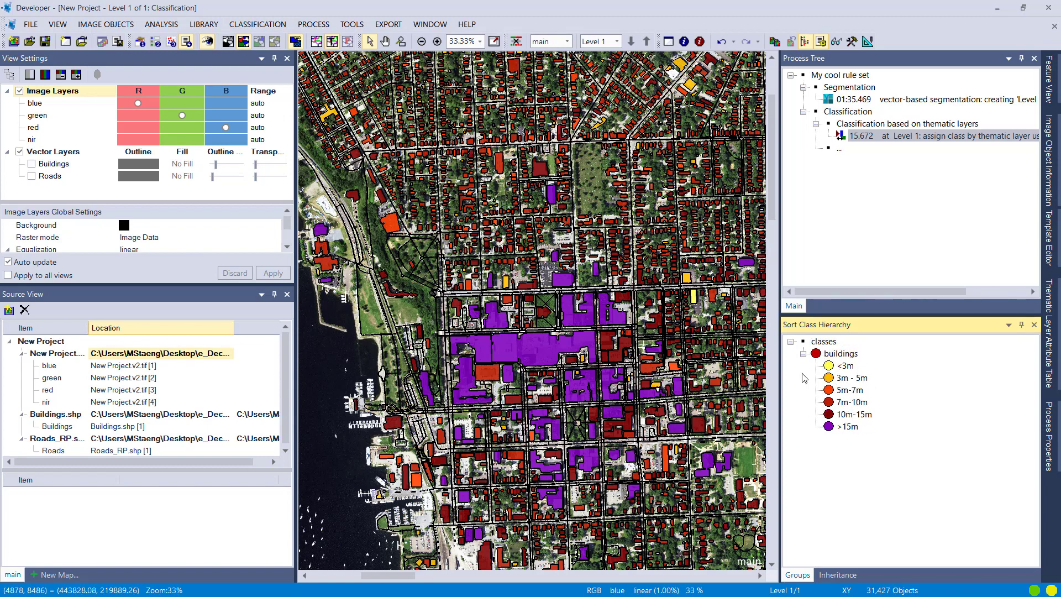
{"action": "left_click", "coordinate": [804, 354]}
Expand and collapse the buildings class to compare its height-class colours on the map
{"action": "left_click", "coordinate": [804, 354]}
{"action": "left_click", "coordinate": [804, 355]}
{"action": "left_click", "coordinate": [804, 355]}
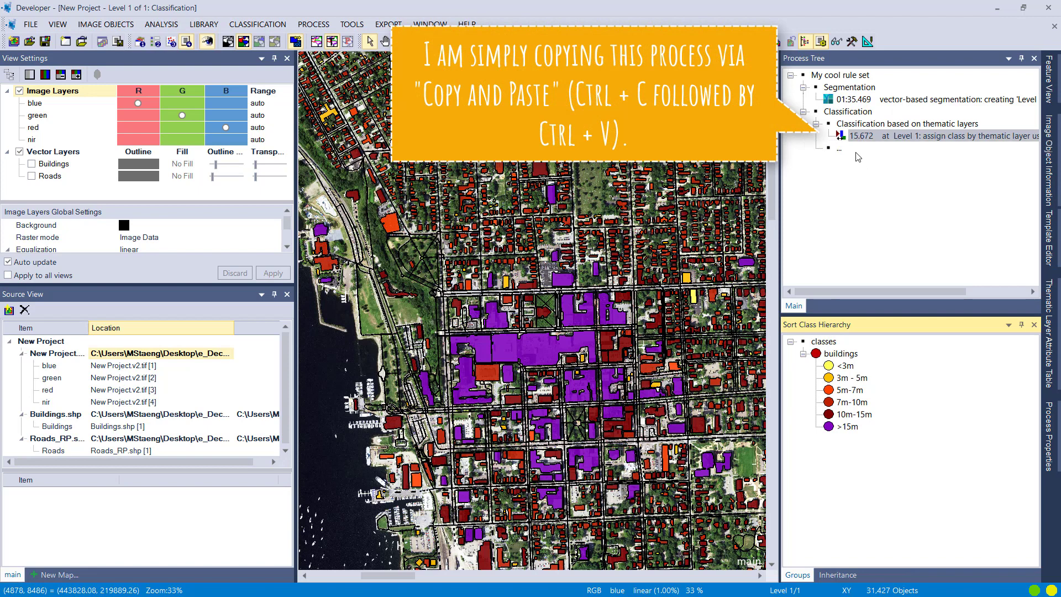
Paste a copy of the assign-class-by-thematic-layer process and open it in Edit Process
{"action": "left_click", "coordinate": [845, 136]}
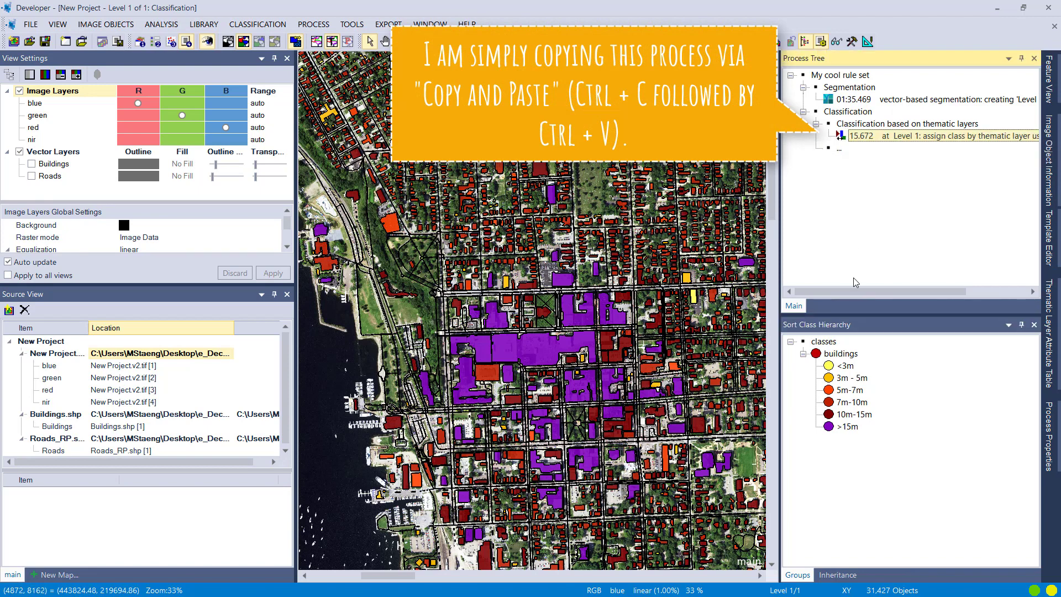
{"action": "key", "text": "ctrl+v"}
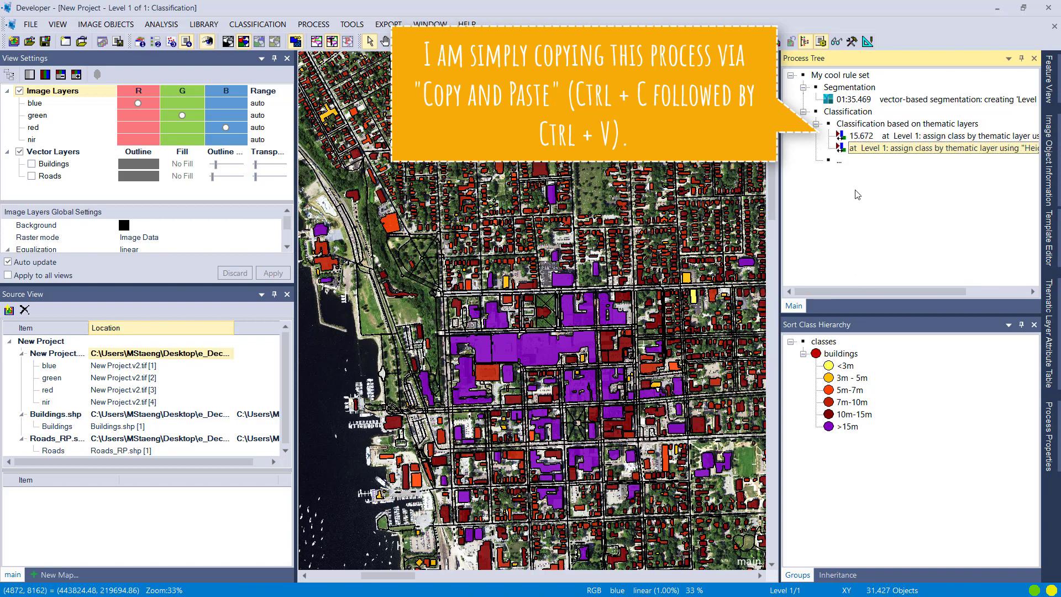
{"action": "double_click", "coordinate": [840, 150]}
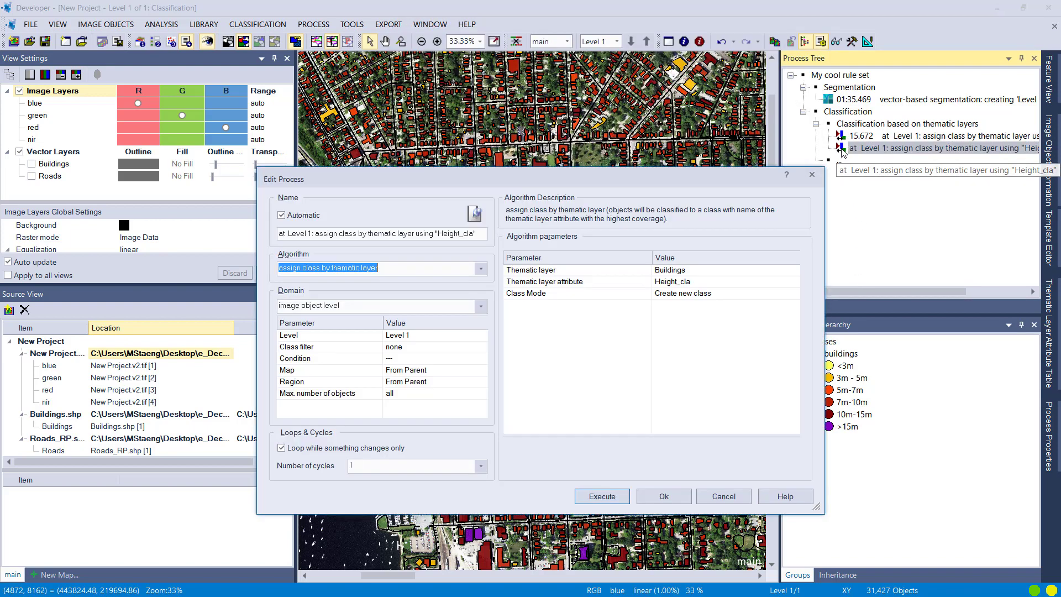
Switch the copied process's thematic layer from Buildings to Roads and confirm the edit
{"action": "left_click", "coordinate": [794, 270]}
{"action": "left_click", "coordinate": [668, 279]}
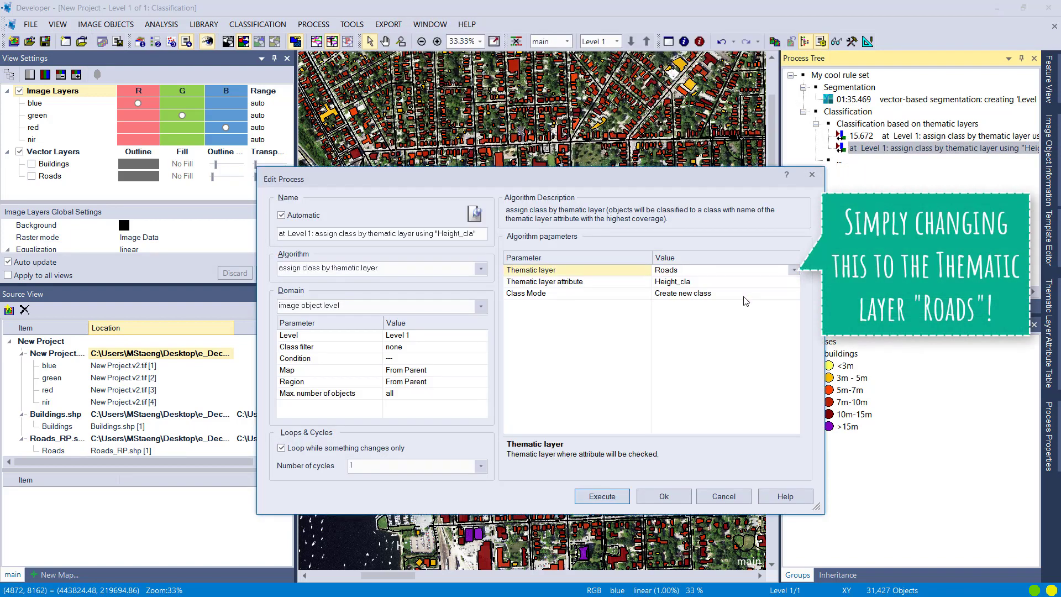
{"action": "left_click", "coordinate": [663, 496]}
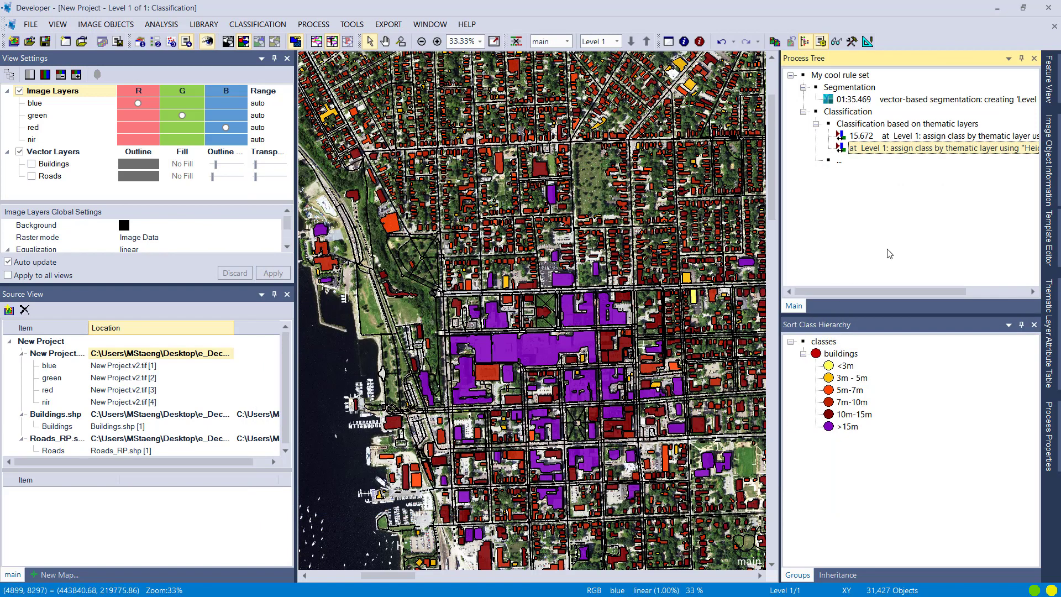
{"action": "left_click", "coordinate": [1046, 347]}
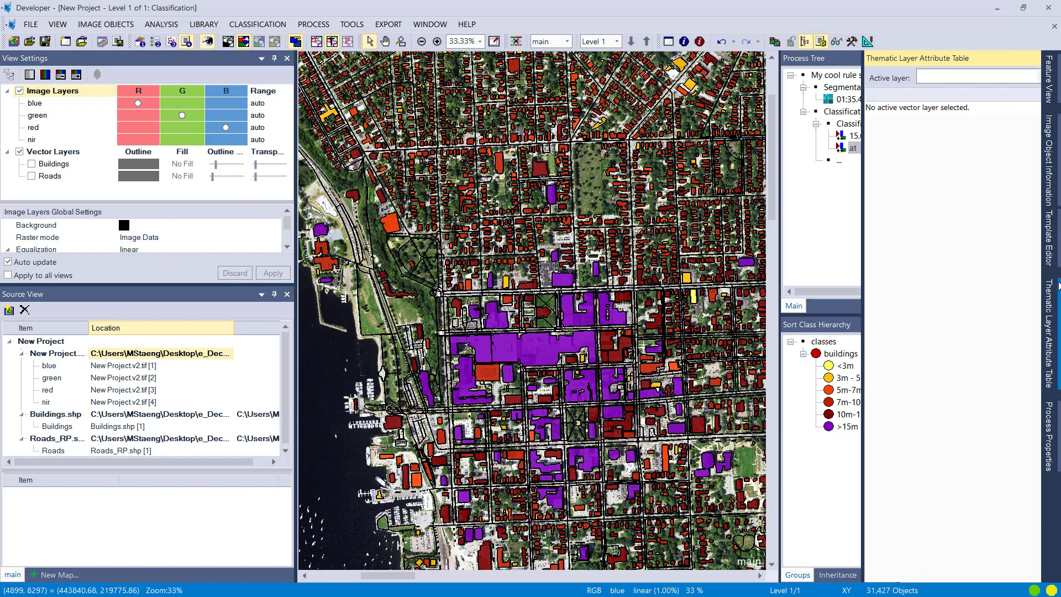
Pin the Thematic Layer Attribute Table open and show the Roads layer outlines in yellow
{"action": "left_click", "coordinate": [1022, 58]}
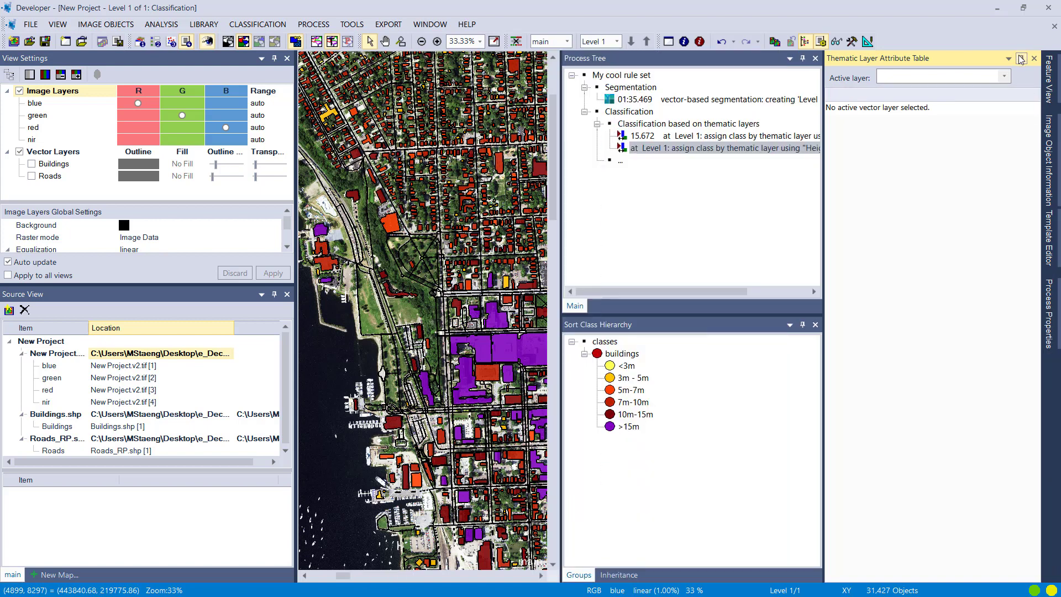
{"action": "left_click", "coordinate": [31, 177]}
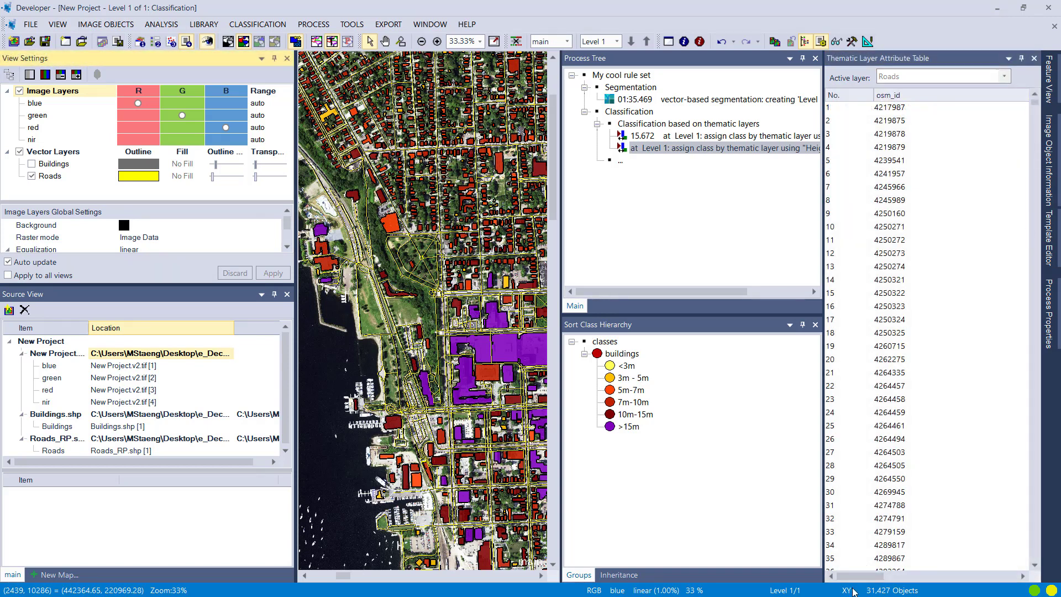
{"action": "left_click_drag", "start_coordinate": [854, 575], "coordinate": [878, 583]}
{"action": "mouse_move", "coordinate": [900, 586]}
{"action": "left_mouse_down"}
{"action": "mouse_move", "coordinate": [1001, 590]}
{"action": "mouse_move", "coordinate": [854, 593]}
{"action": "mouse_move", "coordinate": [892, 591]}
{"action": "left_mouse_up"}
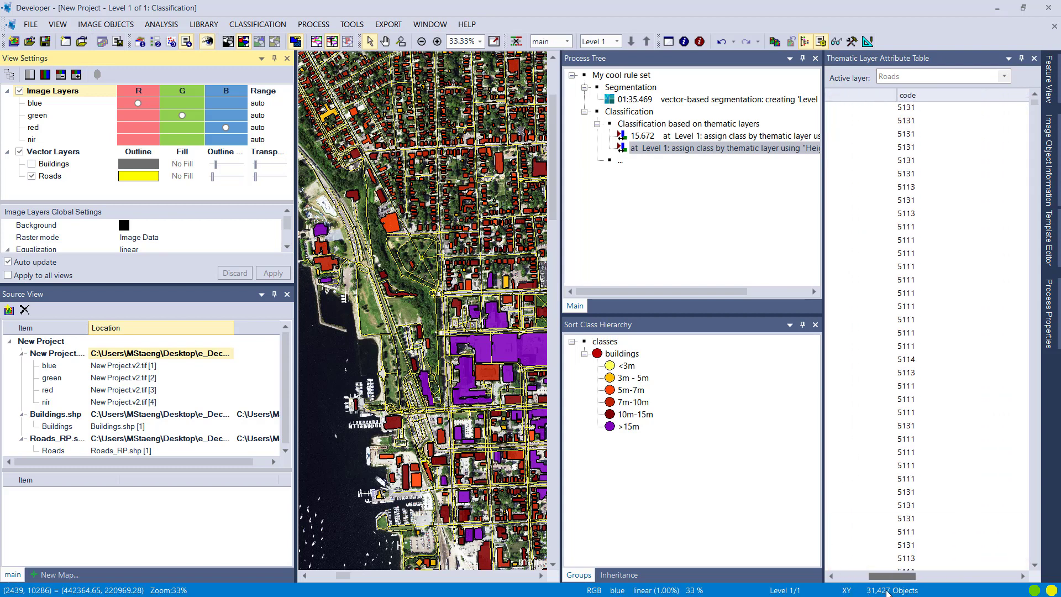
Sort the road records by code, review the code, maxspeed, bridge and tunnel columns, then unpin
{"action": "left_click", "coordinate": [952, 102]}
{"action": "left_click_drag", "start_coordinate": [1035, 103], "coordinate": [1035, 555]}
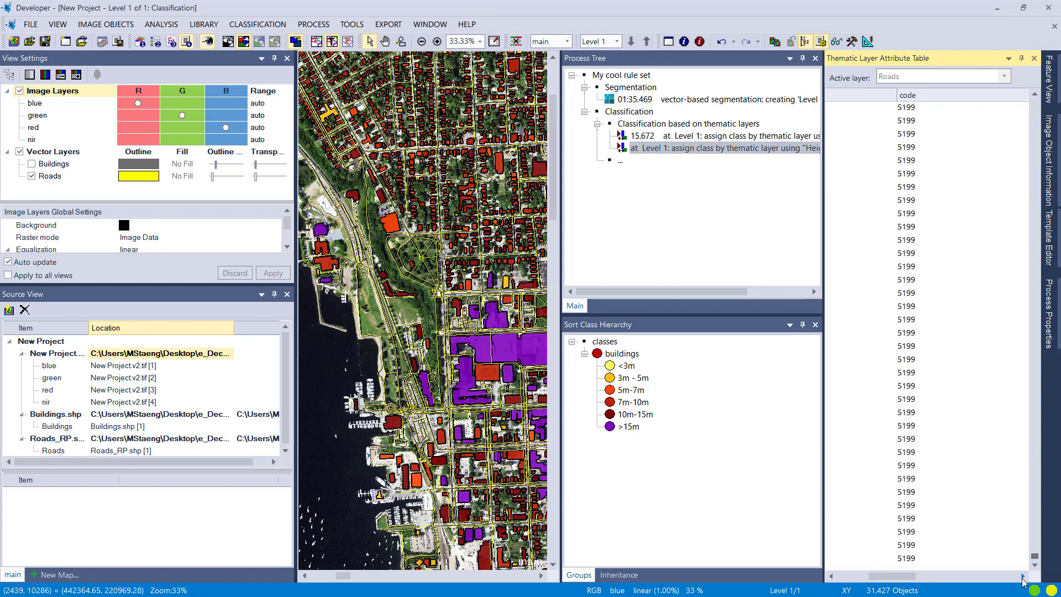
{"action": "left_click_drag", "start_coordinate": [909, 583], "coordinate": [1009, 591]}
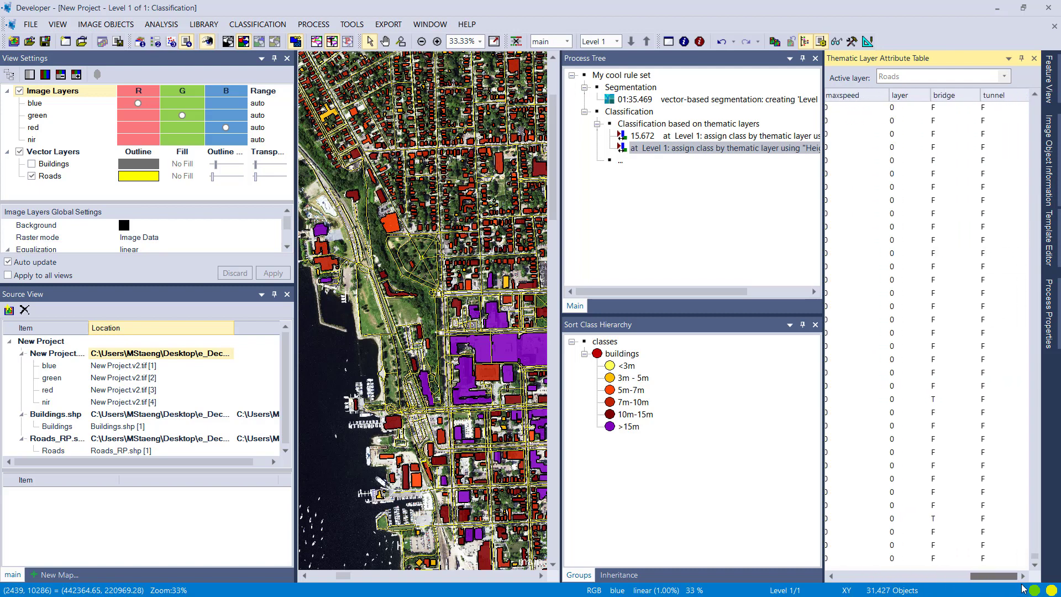
{"action": "left_click", "coordinate": [1022, 58]}
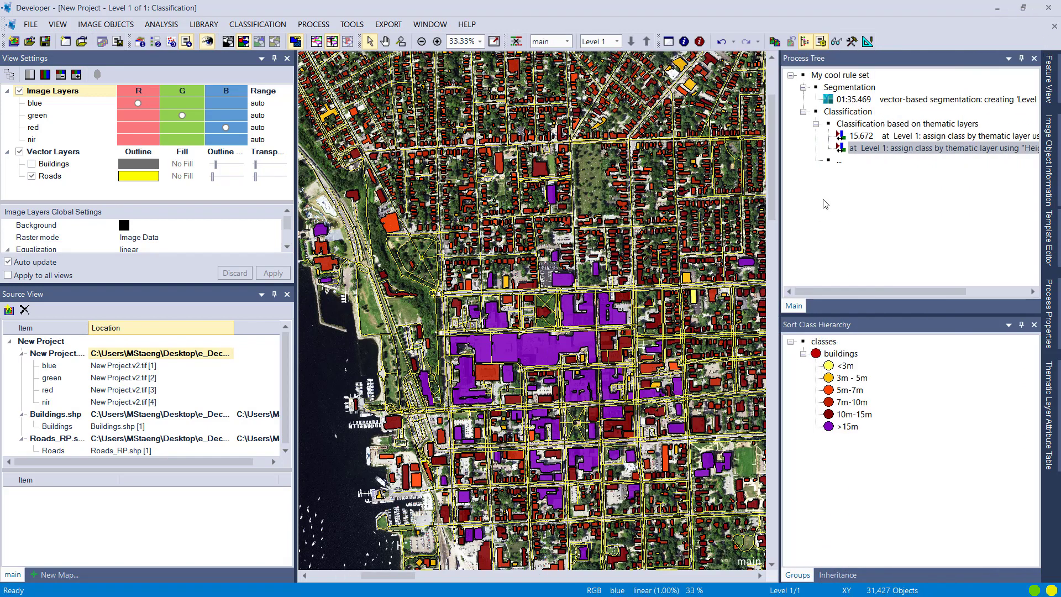
Set the Roads process to name classes by the code attribute, filtered to unclassified objects
{"action": "double_click", "coordinate": [859, 148]}
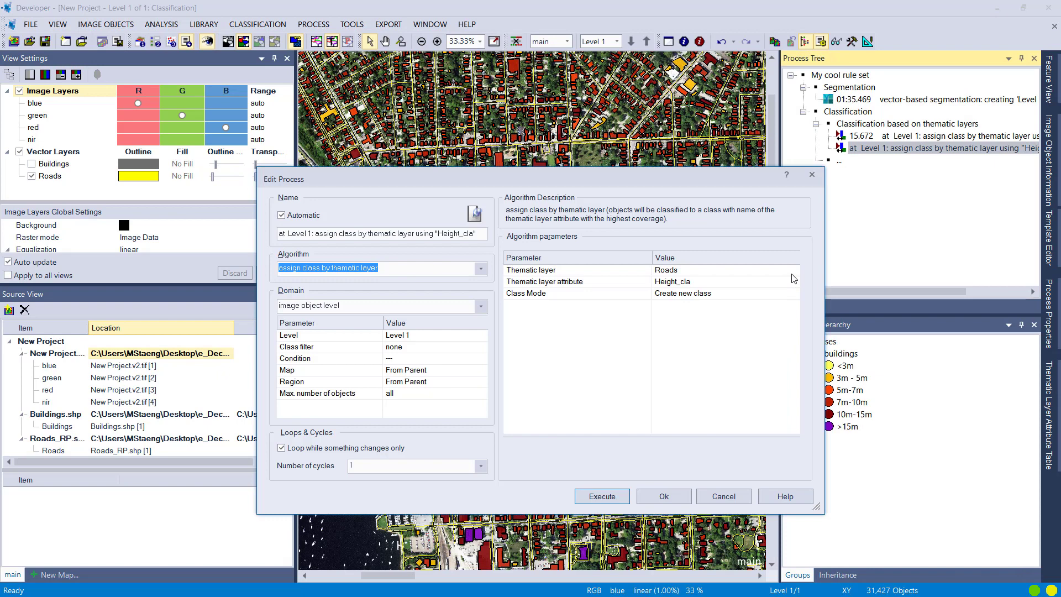
{"action": "left_click", "coordinate": [795, 282]}
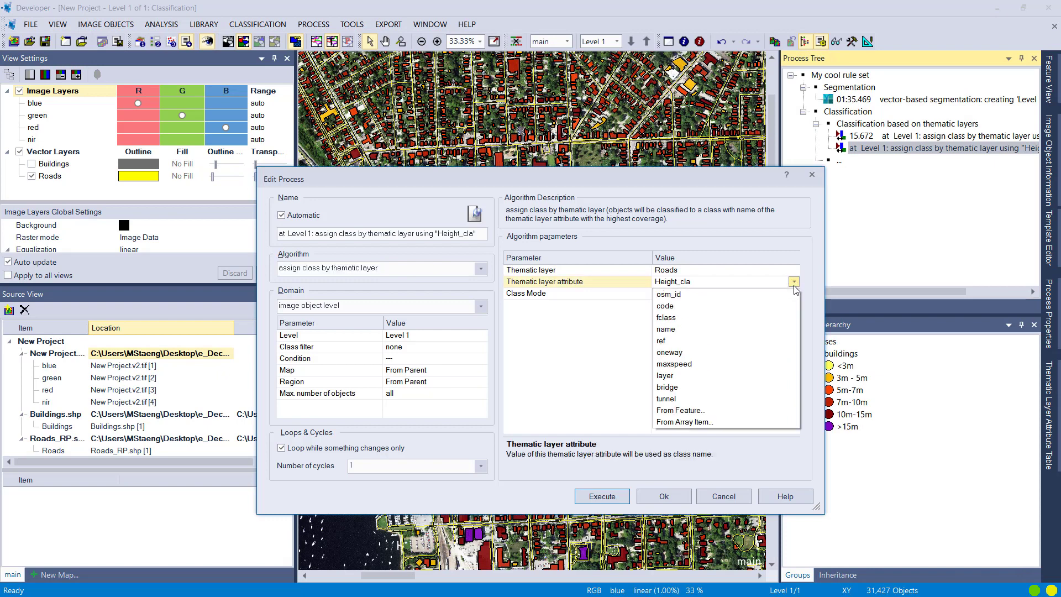
{"action": "left_click", "coordinate": [736, 306]}
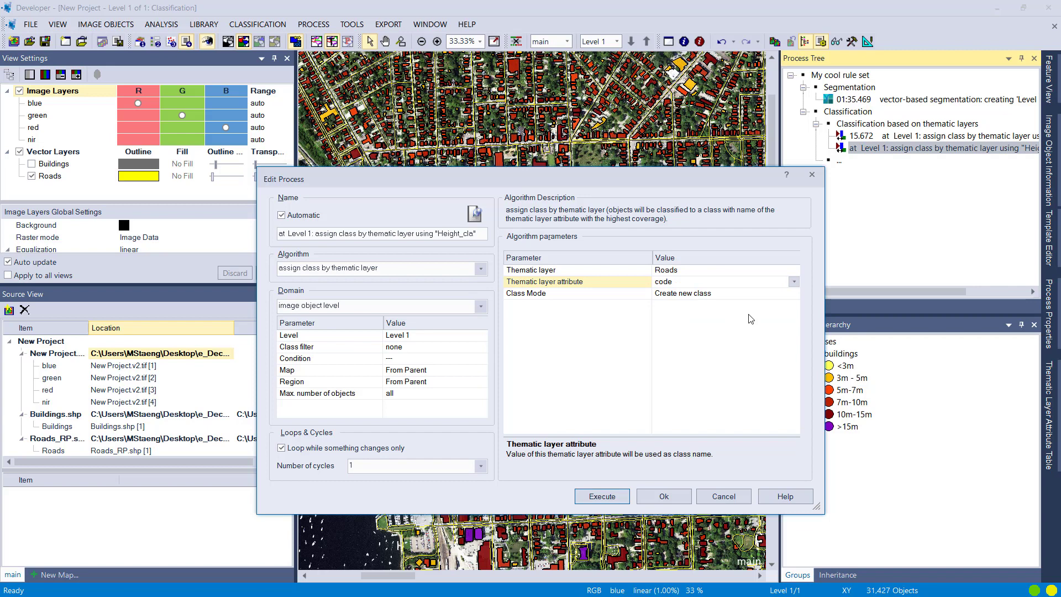
{"action": "double_click", "coordinate": [488, 353]}
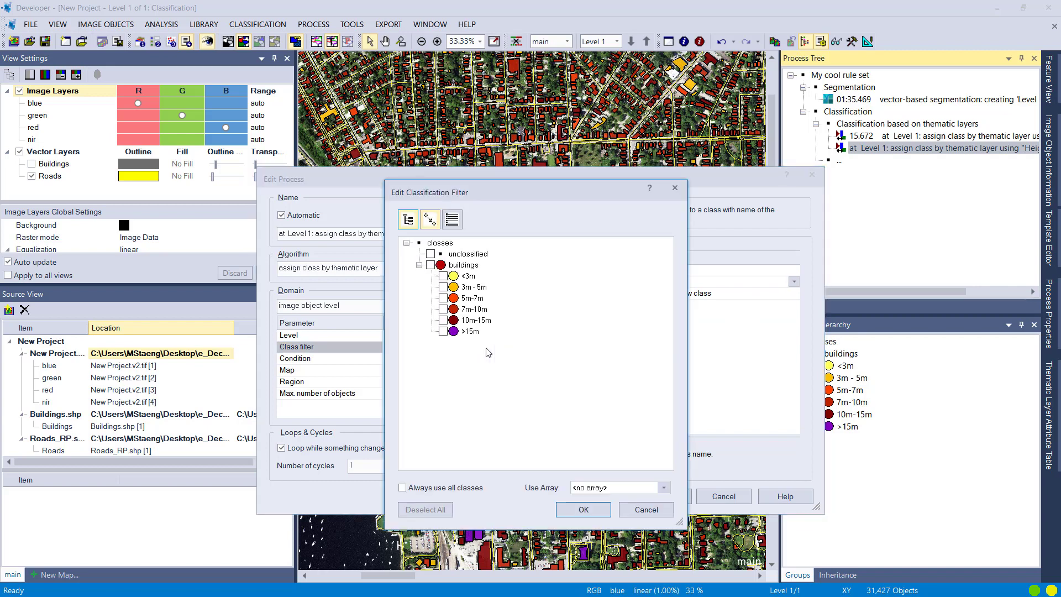
{"action": "left_click", "coordinate": [576, 512]}
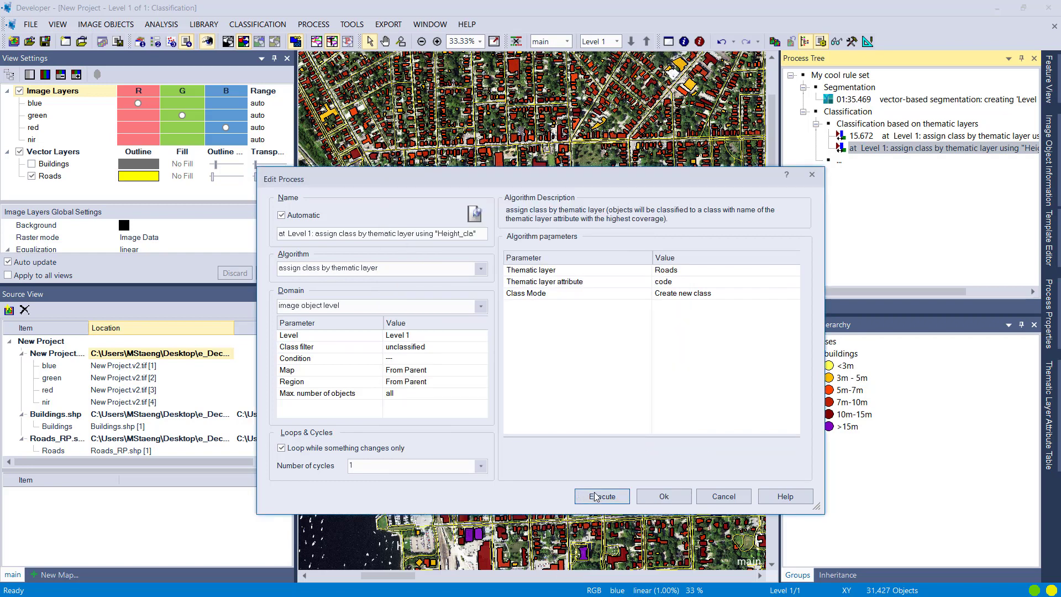
Execute the Roads process, creating code-named classes such as 5115 and 5152
{"action": "left_click", "coordinate": [600, 498]}
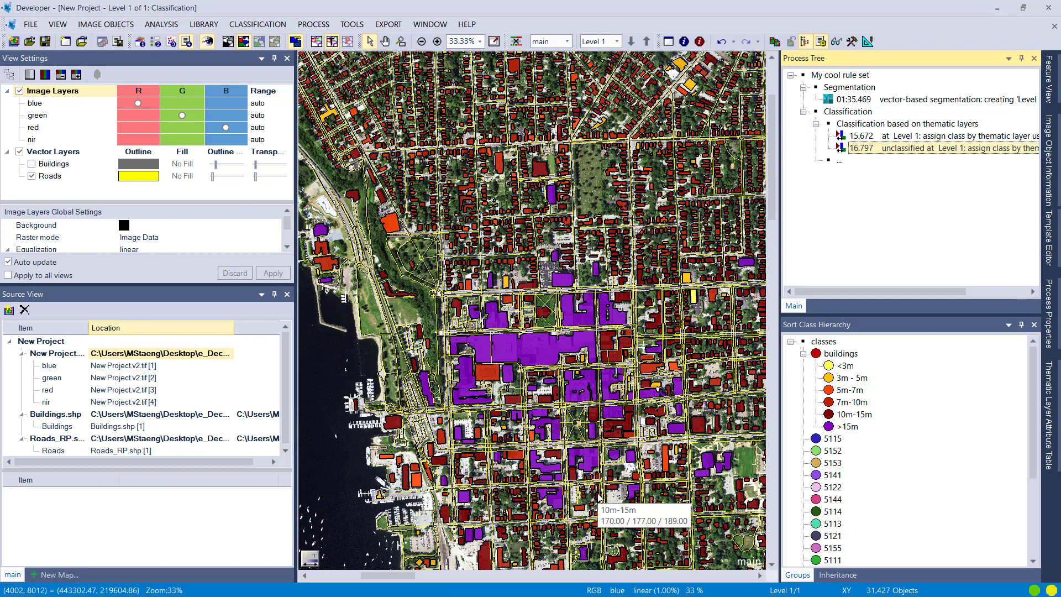
{"action": "scroll", "coordinate": [881, 490], "scroll_direction": "down", "scroll_amount": 3}
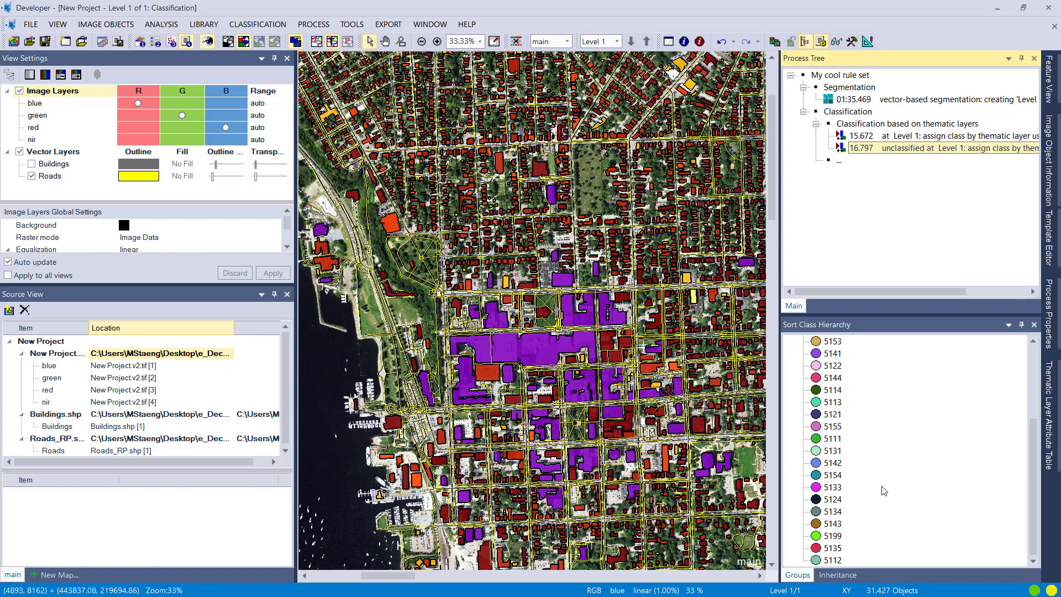
{"action": "scroll", "coordinate": [881, 490], "scroll_direction": "up", "scroll_amount": 3}
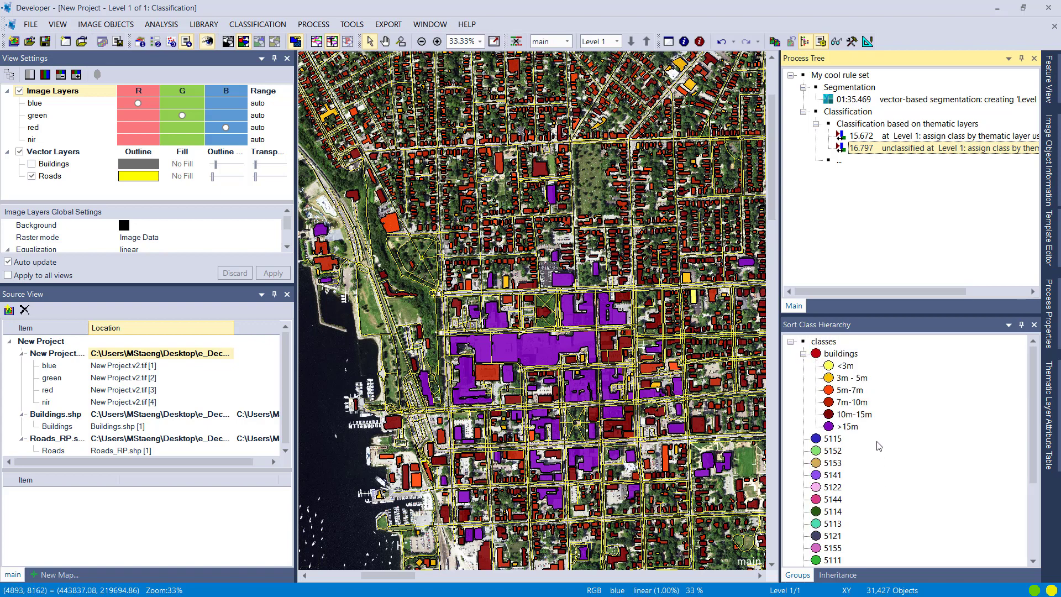
{"action": "right_click", "coordinate": [827, 356]}
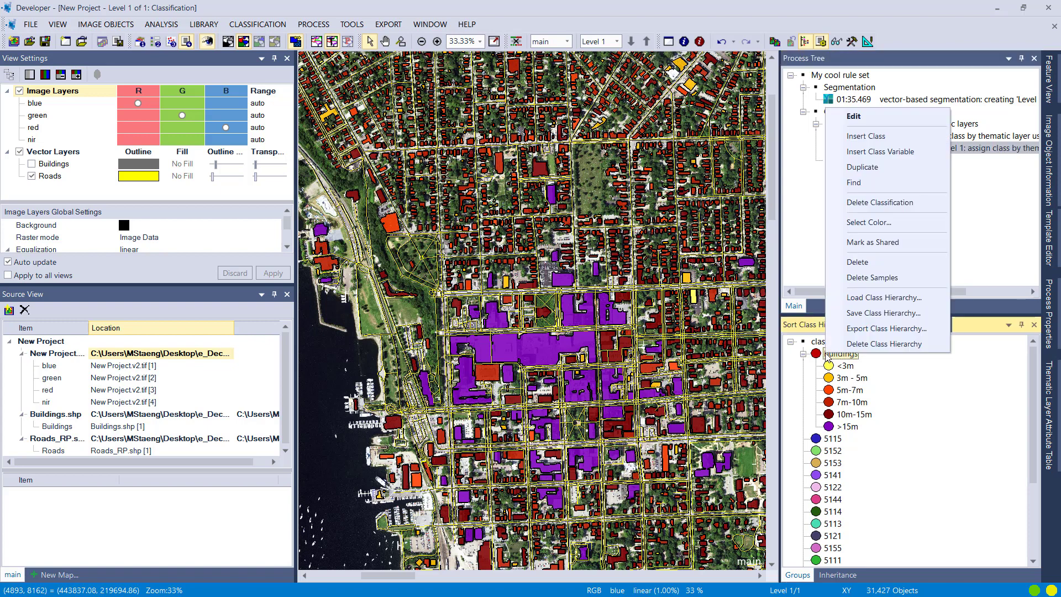
Insert a new yellow class named Roads into the class hierarchy
{"action": "left_click", "coordinate": [865, 136]}
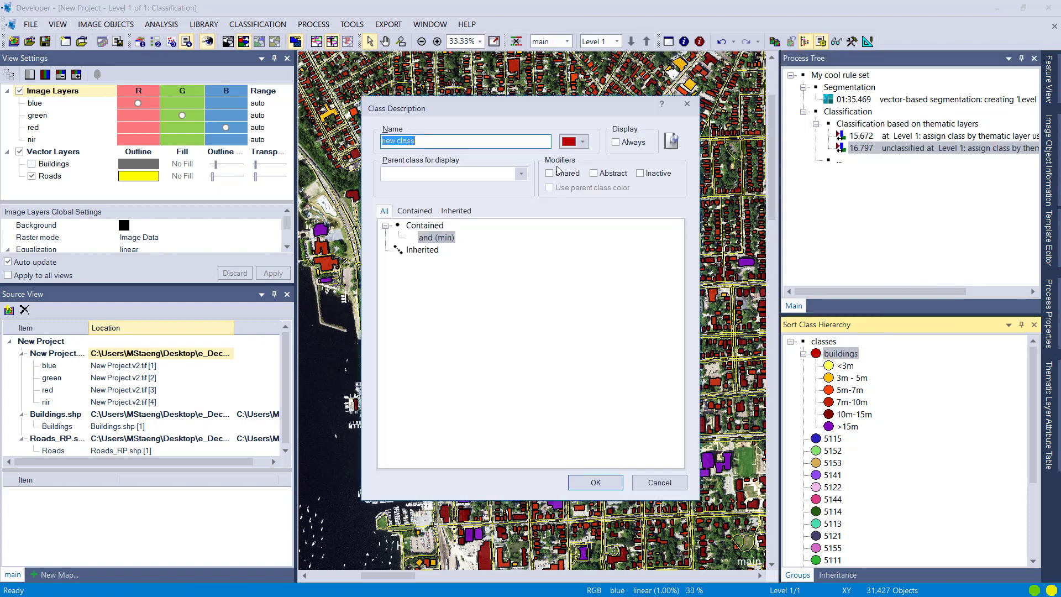
{"action": "type", "text": "Pond"}
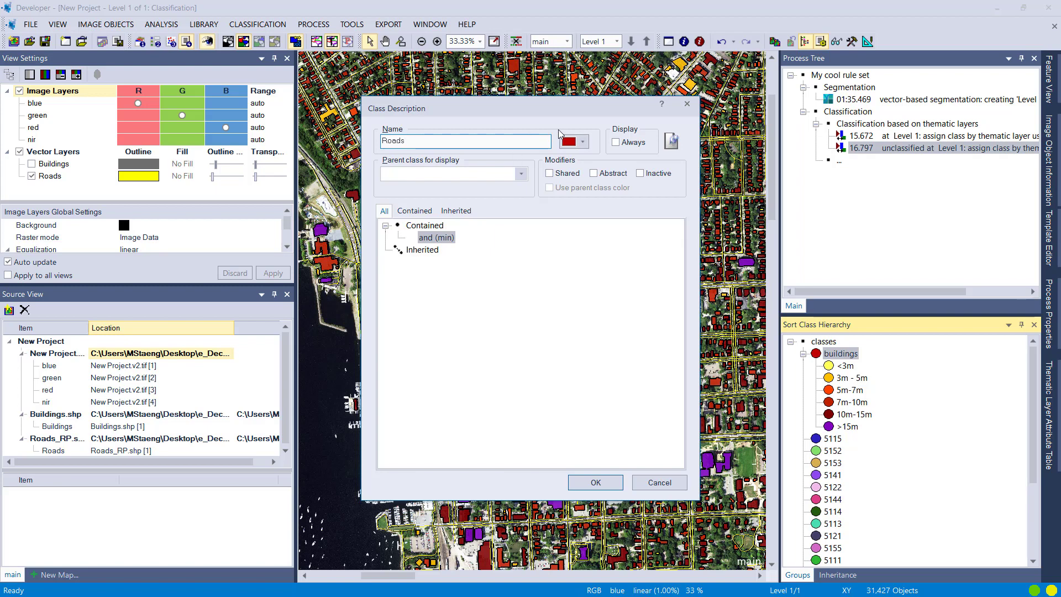
{"action": "left_click", "coordinate": [582, 142]}
{"action": "left_click", "coordinate": [568, 192]}
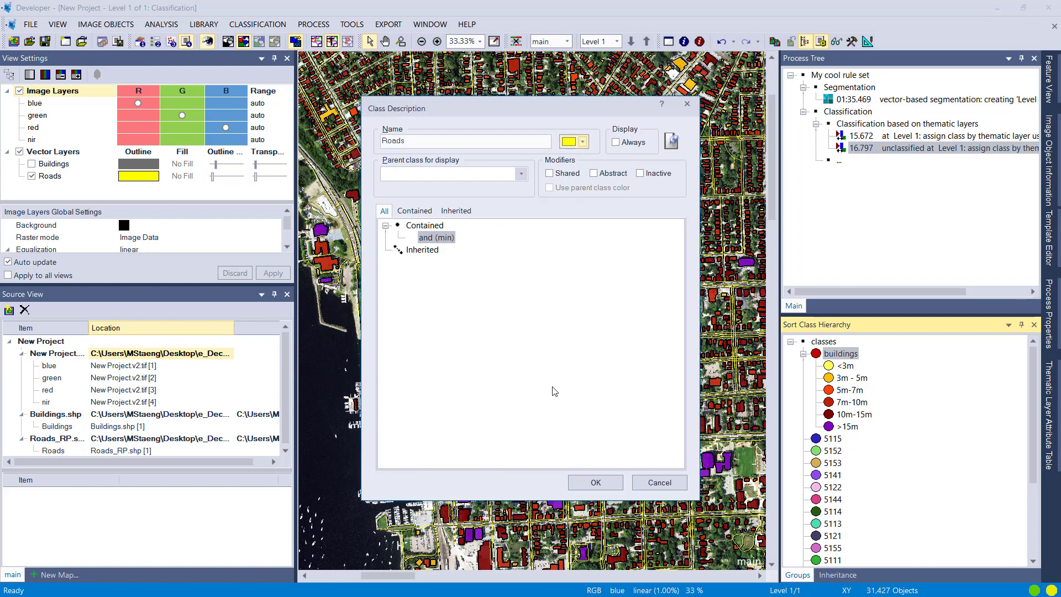
{"action": "left_click", "coordinate": [583, 482]}
Turn on Sort Mode and nest all the road code classes under Roads
{"action": "left_click", "coordinate": [257, 24]}
{"action": "mouse_move", "coordinate": [271, 75]}
{"action": "mouse_move", "coordinate": [379, 111]}
{"action": "left_click", "coordinate": [553, 147]}
{"action": "left_click_drag", "start_coordinate": [844, 559], "coordinate": [815, 342]}
{"action": "left_click", "coordinate": [804, 342]}
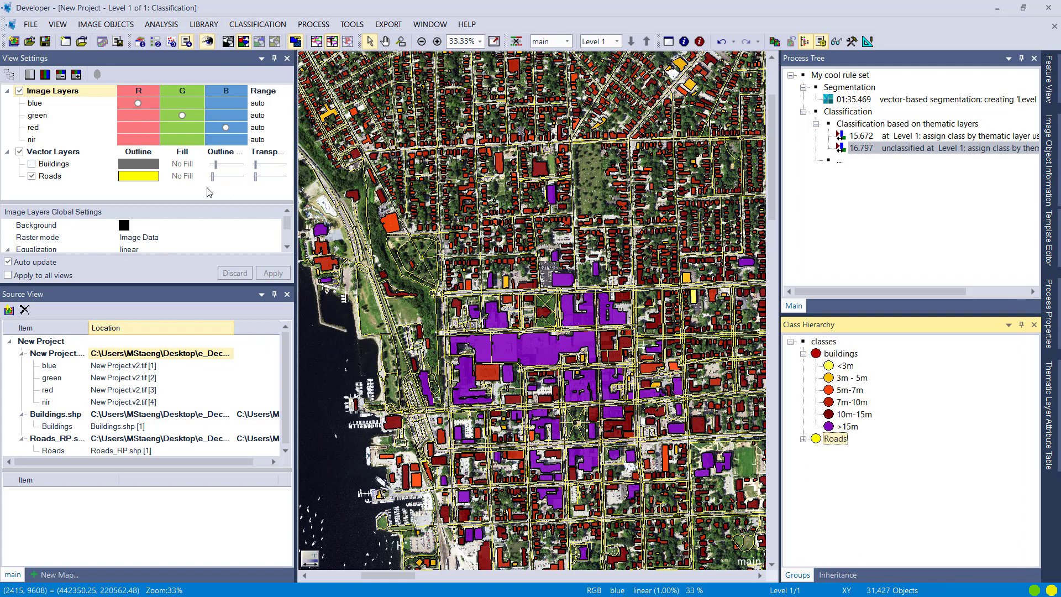
Hide the Roads outlines, collapse buildings to one red, and expand Roads to colour by code
{"action": "left_click", "coordinate": [31, 176]}
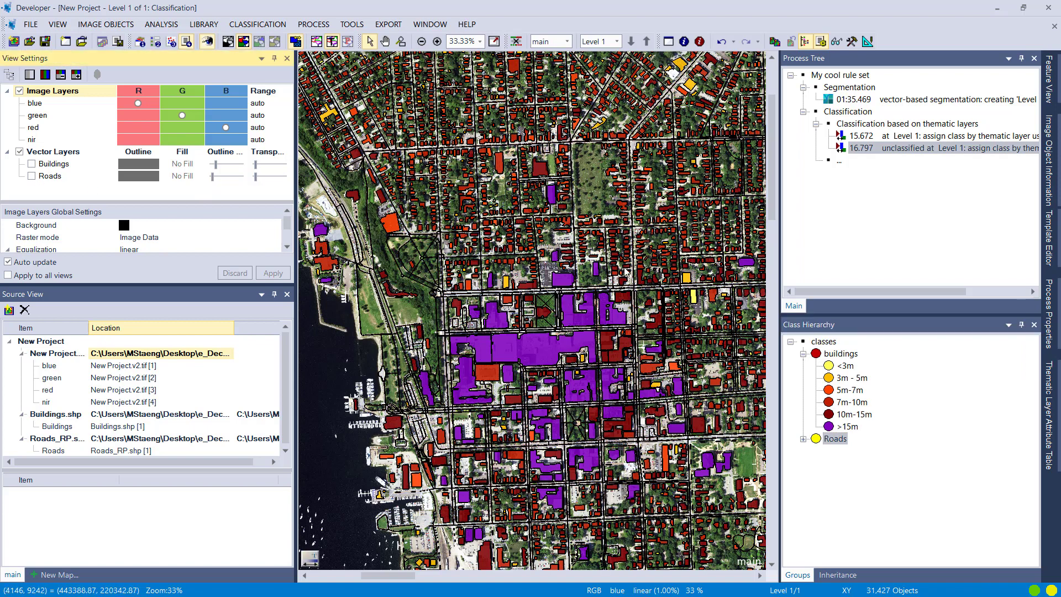
{"action": "scroll", "coordinate": [448, 229], "scroll_direction": "up", "scroll_amount": 5}
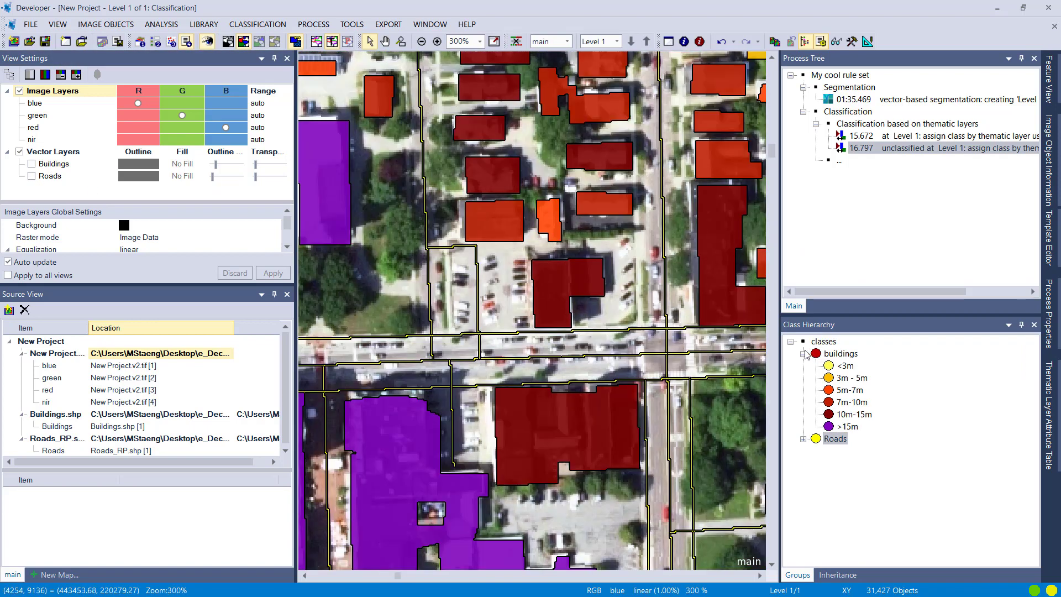
{"action": "left_click", "coordinate": [803, 354]}
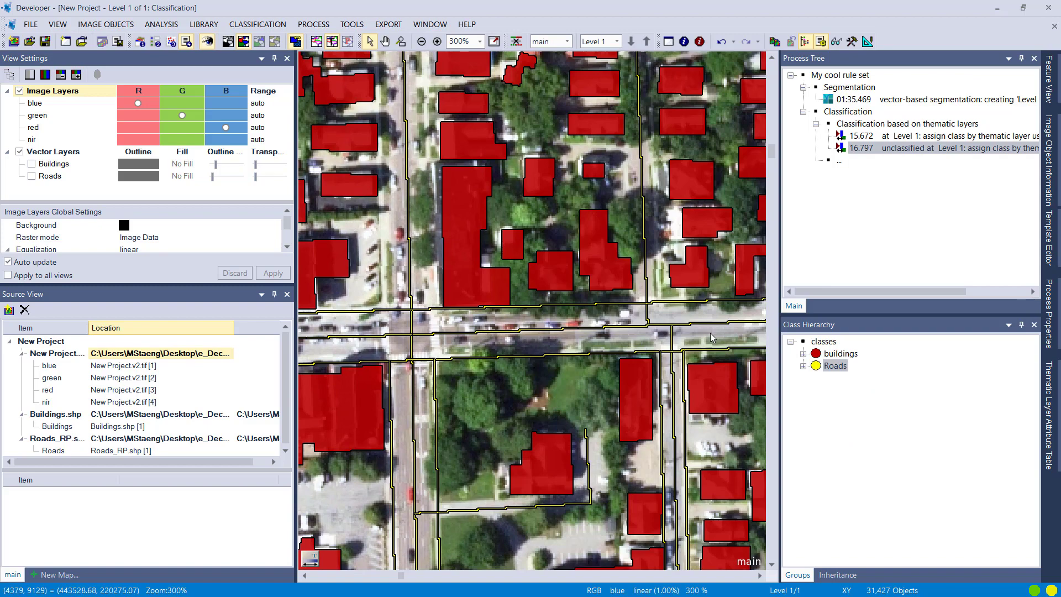
{"action": "scroll", "coordinate": [565, 348], "scroll_direction": "up", "scroll_amount": 2}
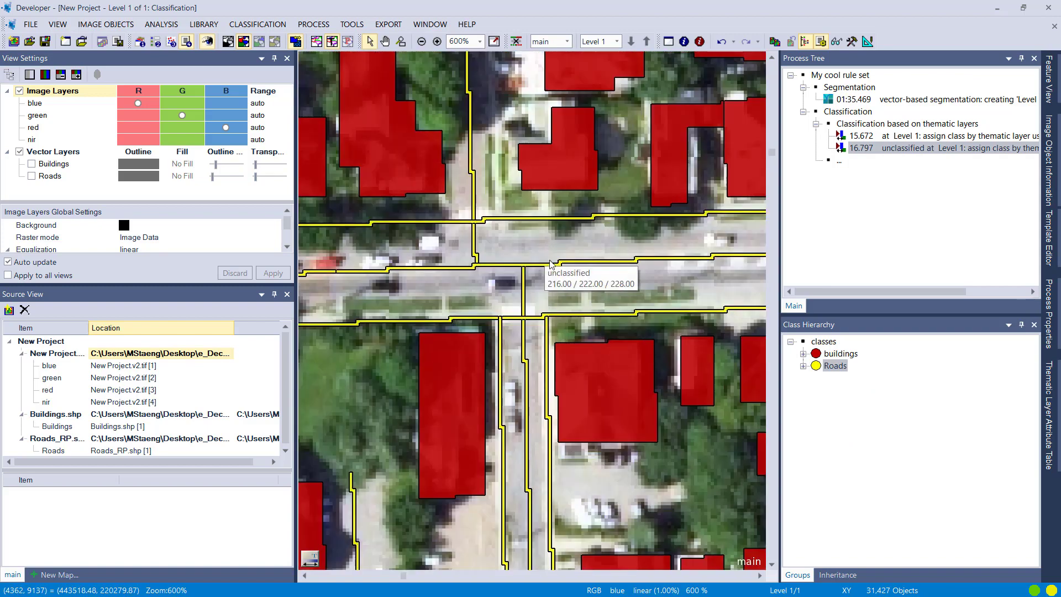
{"action": "left_click", "coordinate": [803, 365]}
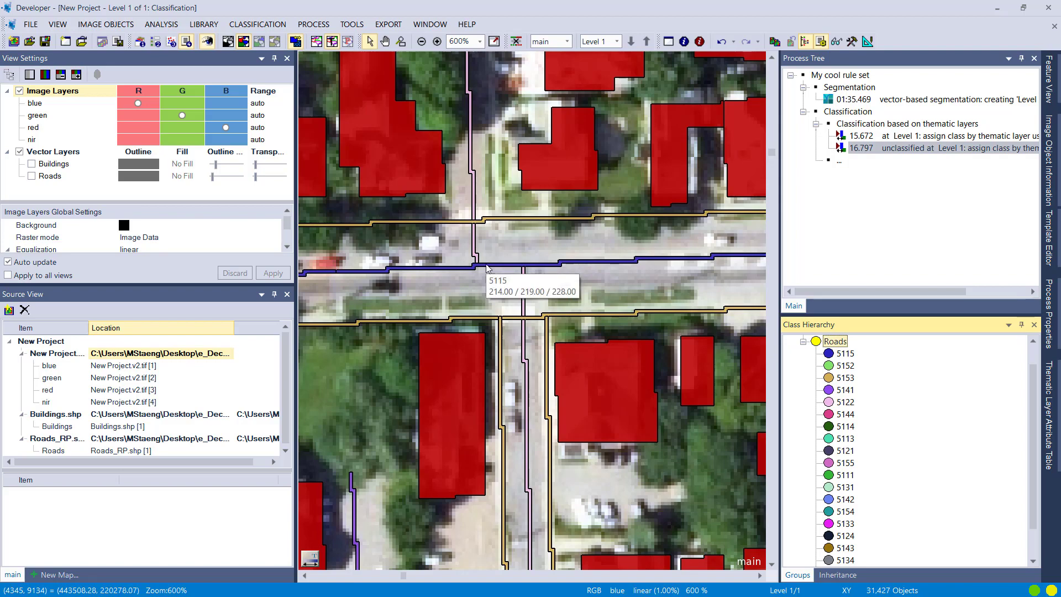
{"action": "scroll", "coordinate": [474, 260], "scroll_direction": "down", "scroll_amount": 2}
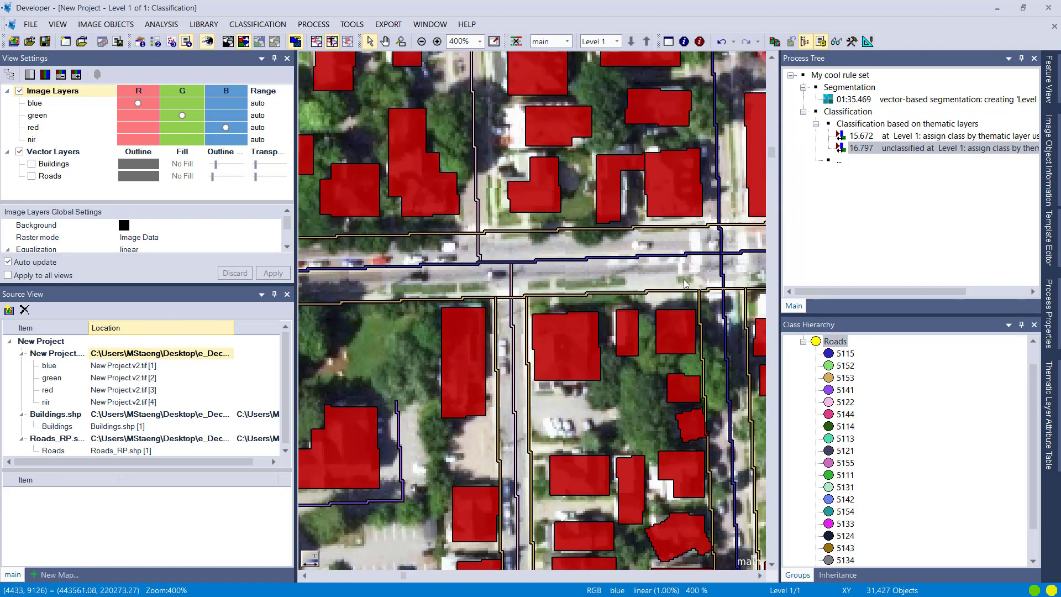
{"action": "scroll", "coordinate": [453, 277], "scroll_direction": "down", "scroll_amount": 4}
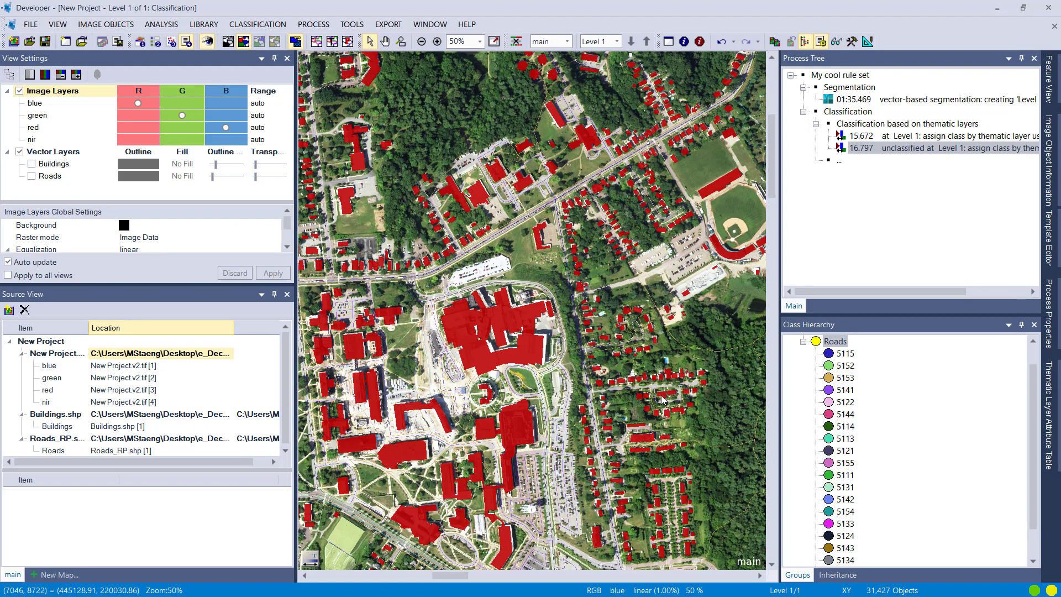
{"action": "scroll", "coordinate": [503, 350], "scroll_direction": "up", "scroll_amount": 4}
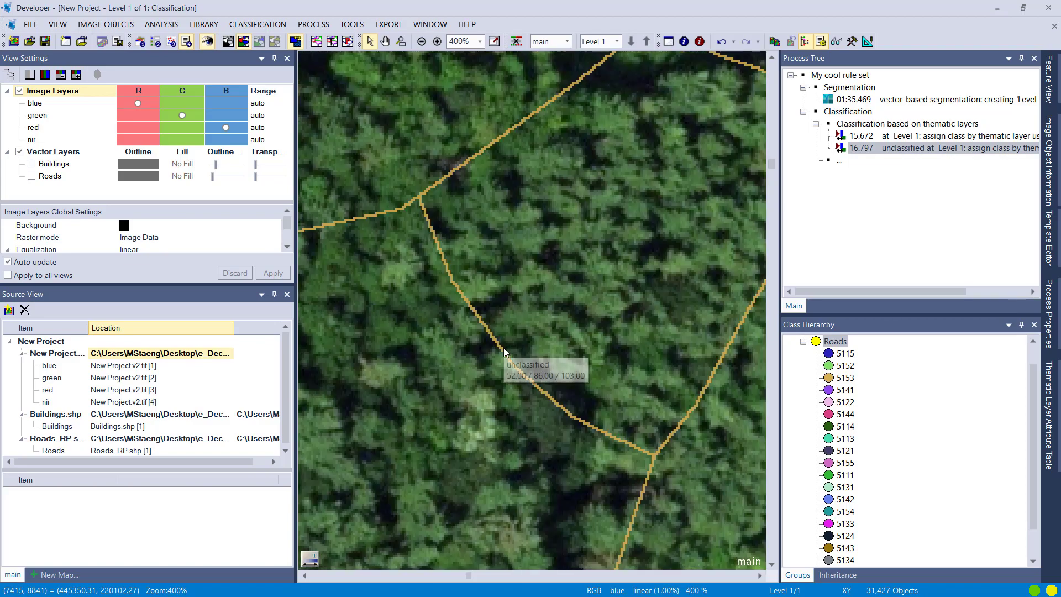
{"action": "scroll", "coordinate": [501, 350], "scroll_direction": "down", "scroll_amount": 1}
{"action": "scroll", "coordinate": [498, 351], "scroll_direction": "down", "scroll_amount": 2}
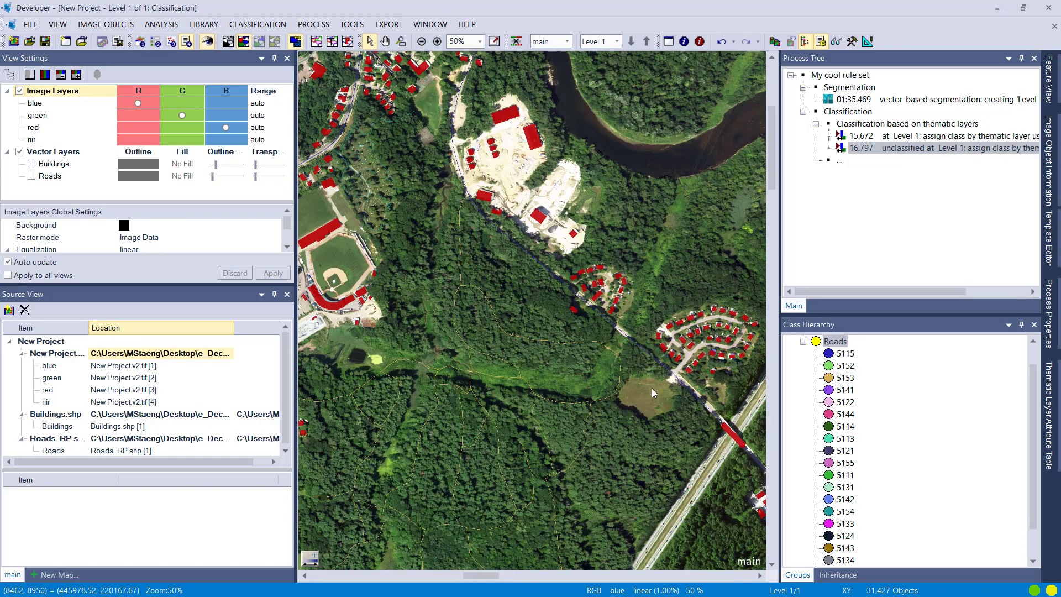
{"action": "scroll", "coordinate": [651, 387], "scroll_direction": "up", "scroll_amount": 1}
{"action": "scroll", "coordinate": [585, 393], "scroll_direction": "up", "scroll_amount": 2}
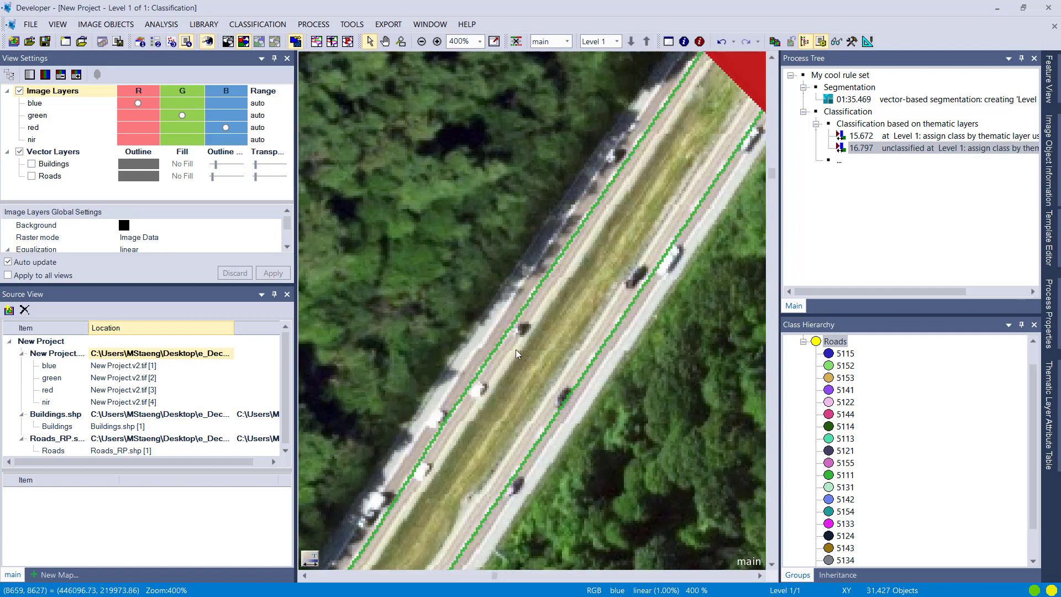
{"action": "scroll", "coordinate": [503, 349], "scroll_direction": "down", "scroll_amount": 3}
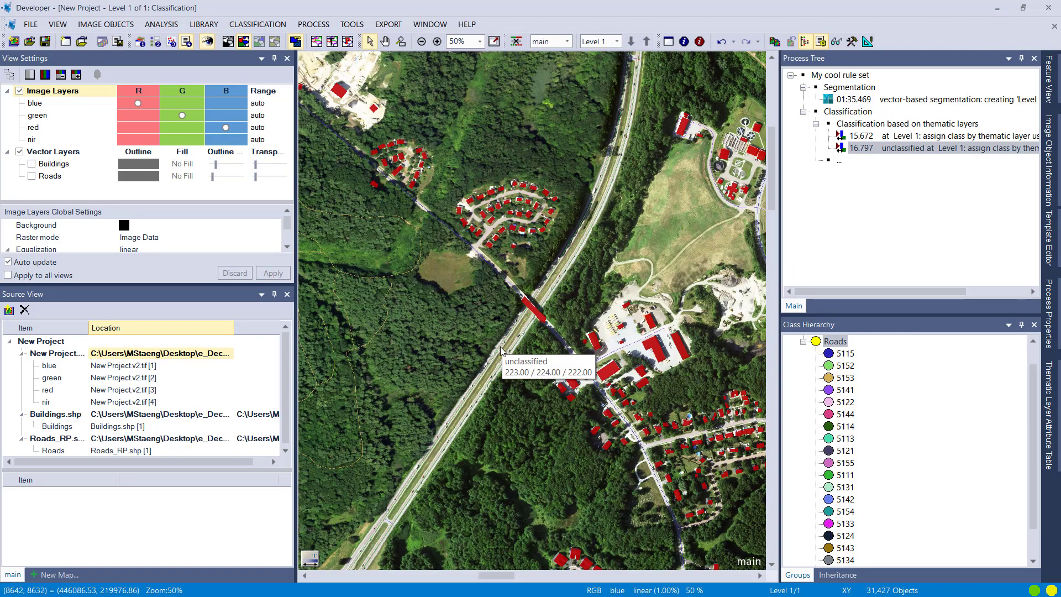
{"action": "left_click_drag", "start_coordinate": [379, 383], "coordinate": [655, 311]}
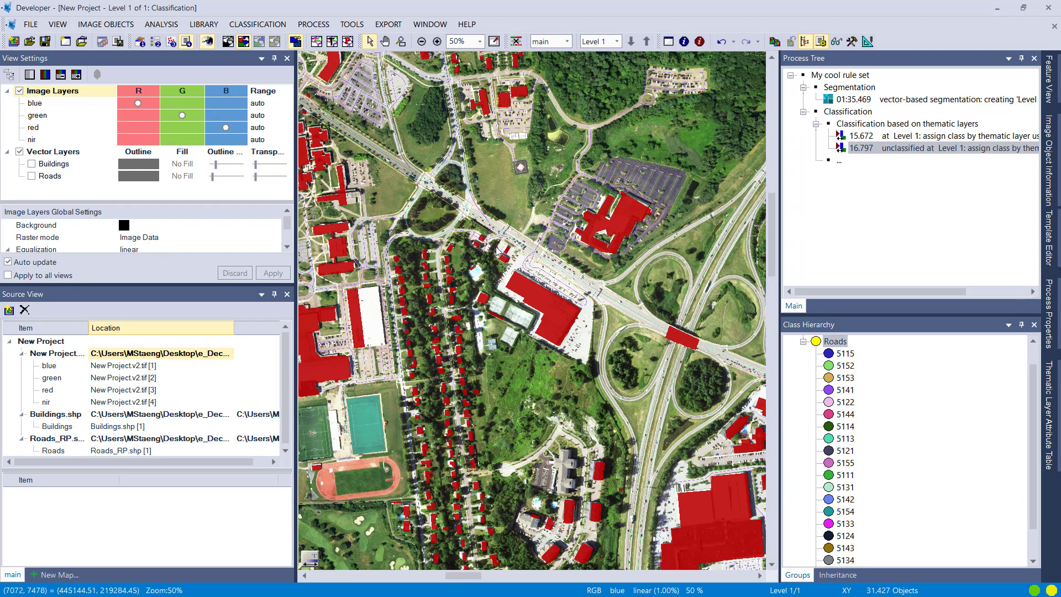
{"action": "scroll", "coordinate": [497, 252], "scroll_direction": "up", "scroll_amount": 5}
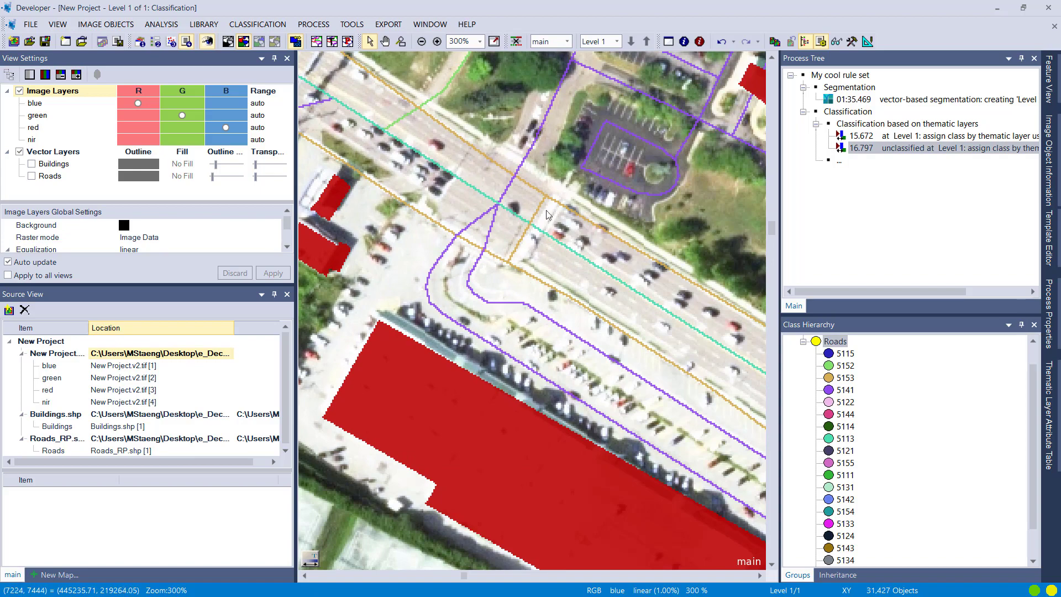
{"action": "left_click_drag", "start_coordinate": [601, 247], "coordinate": [753, 366]}
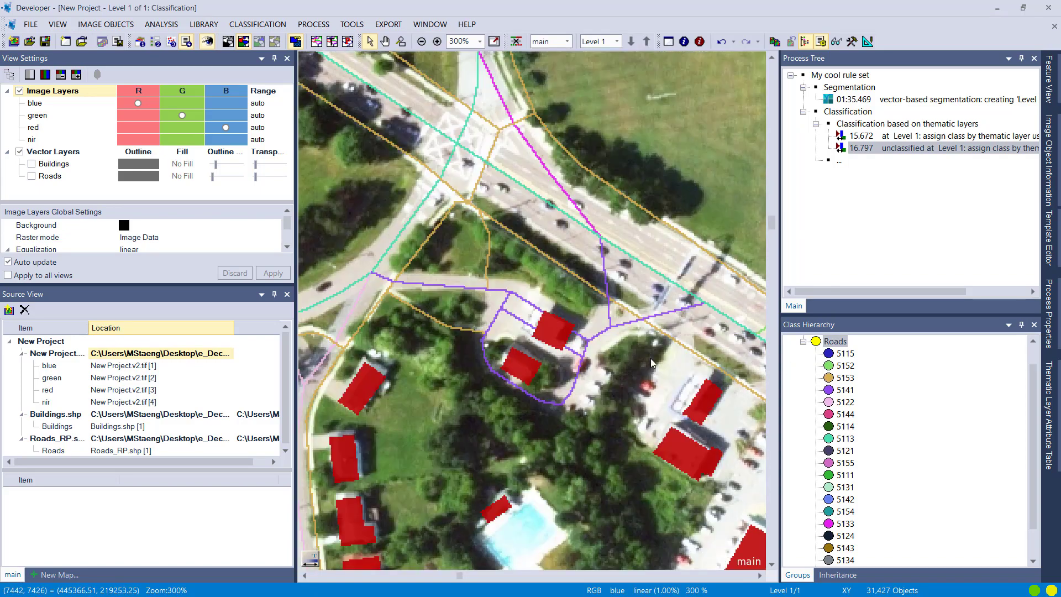
{"action": "left_click_drag", "start_coordinate": [453, 313], "coordinate": [552, 353]}
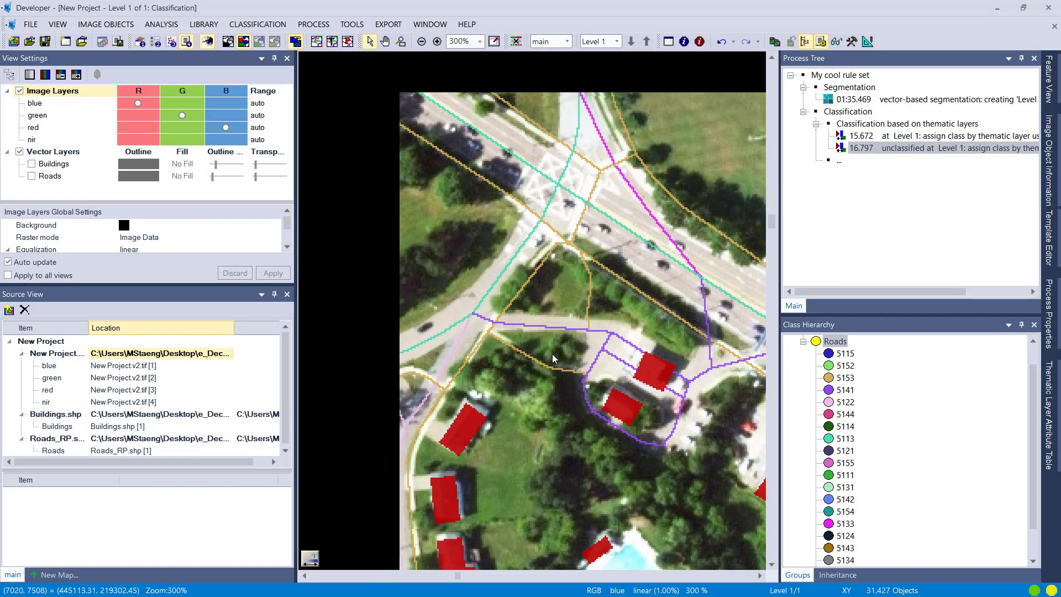
{"action": "mouse_move", "coordinate": [313, 566]}
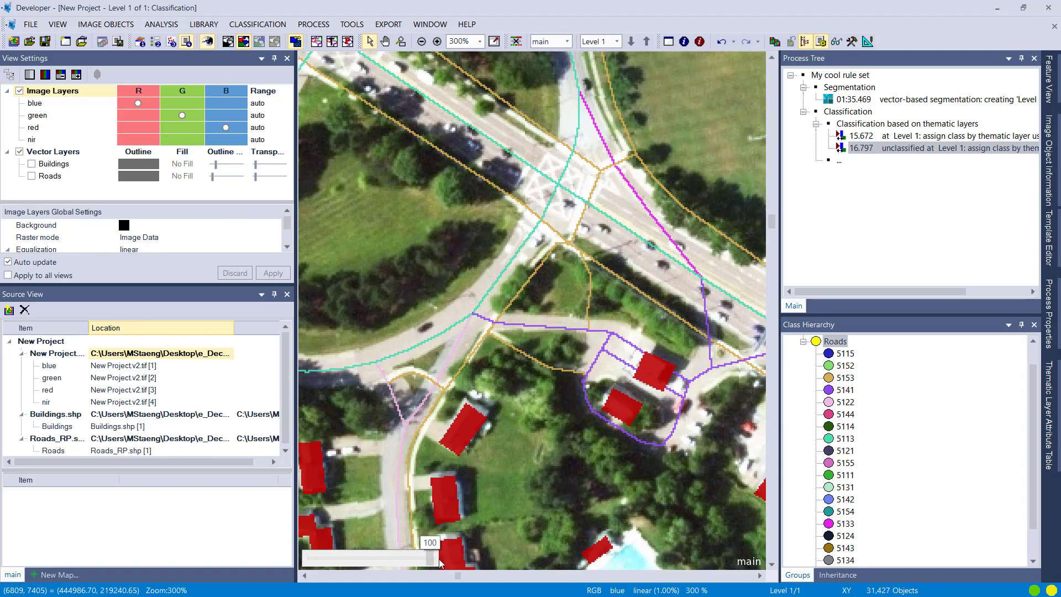
{"action": "left_click_drag", "start_coordinate": [435, 465], "coordinate": [633, 464]}
{"action": "scroll", "coordinate": [633, 460], "scroll_direction": "down", "scroll_amount": 2}
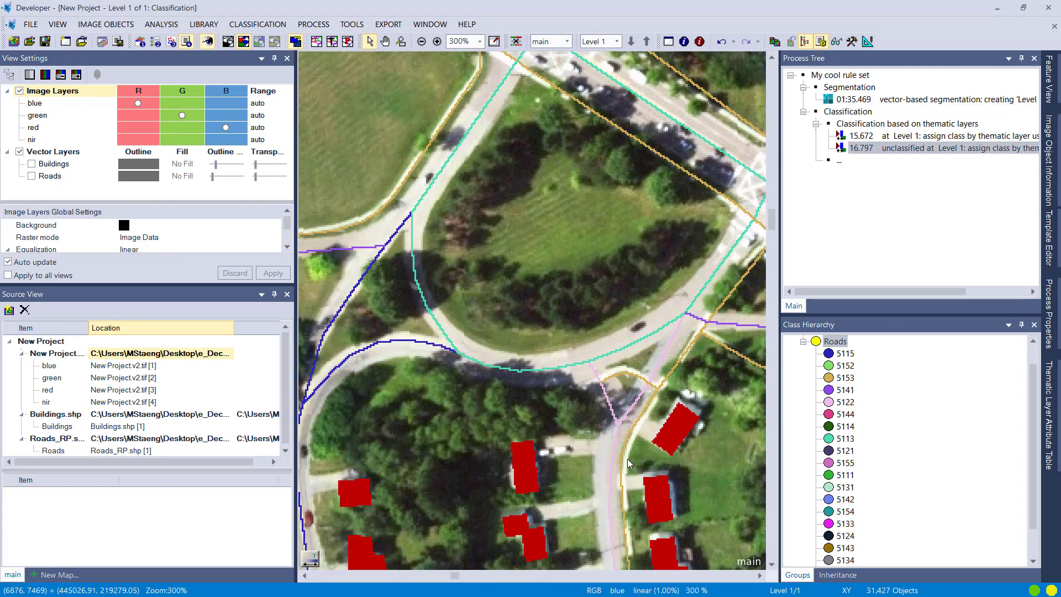